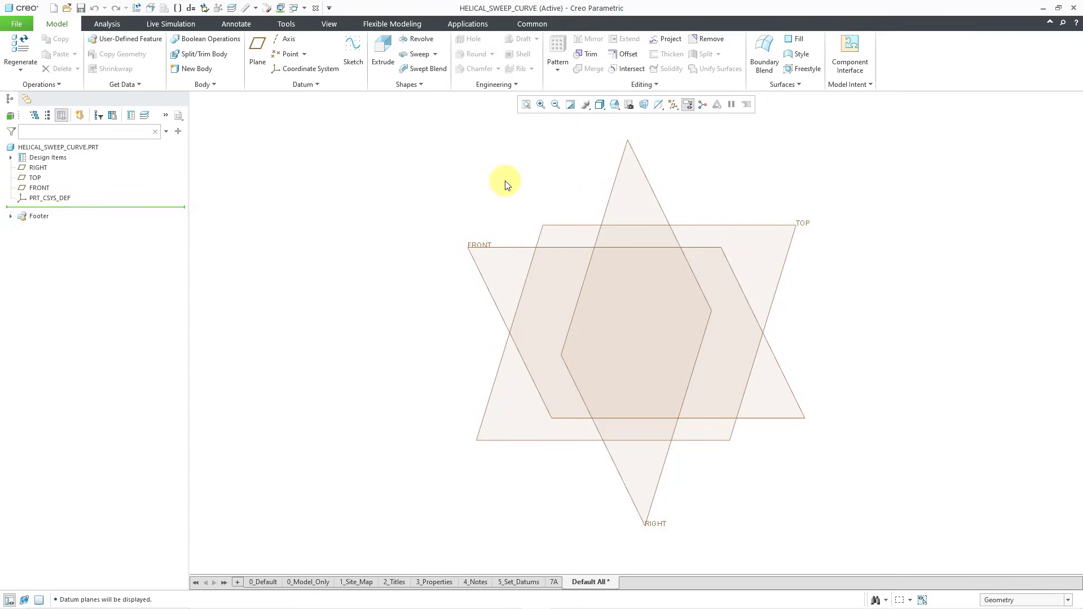
Start a sketch on the FRONT plane, orient it flat-on, and turn off datum plane display.
{"action": "left_click", "coordinate": [492, 250]}
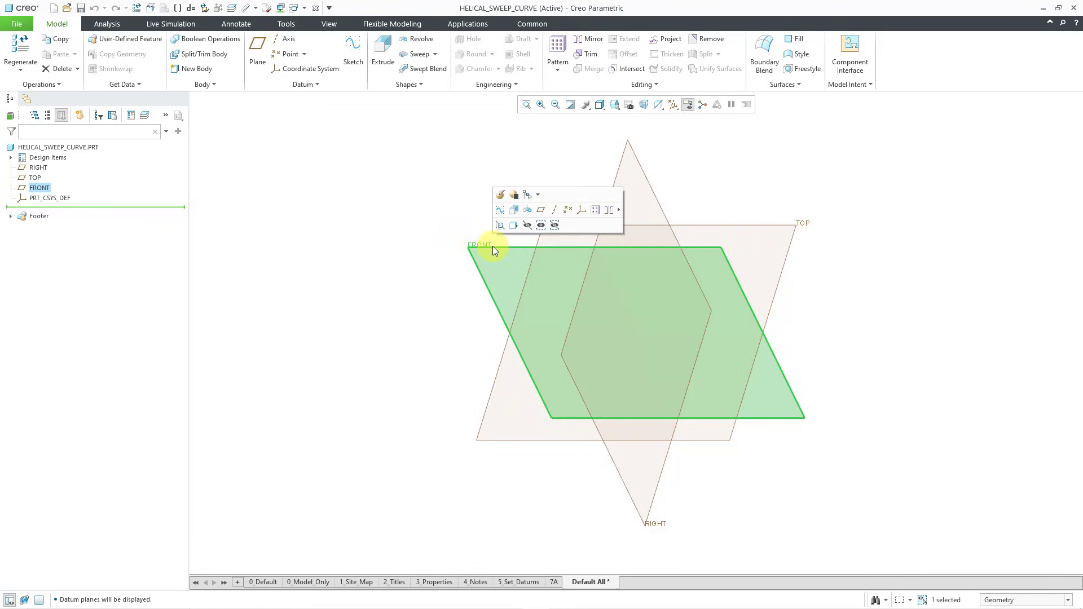
{"action": "left_click", "coordinate": [499, 211]}
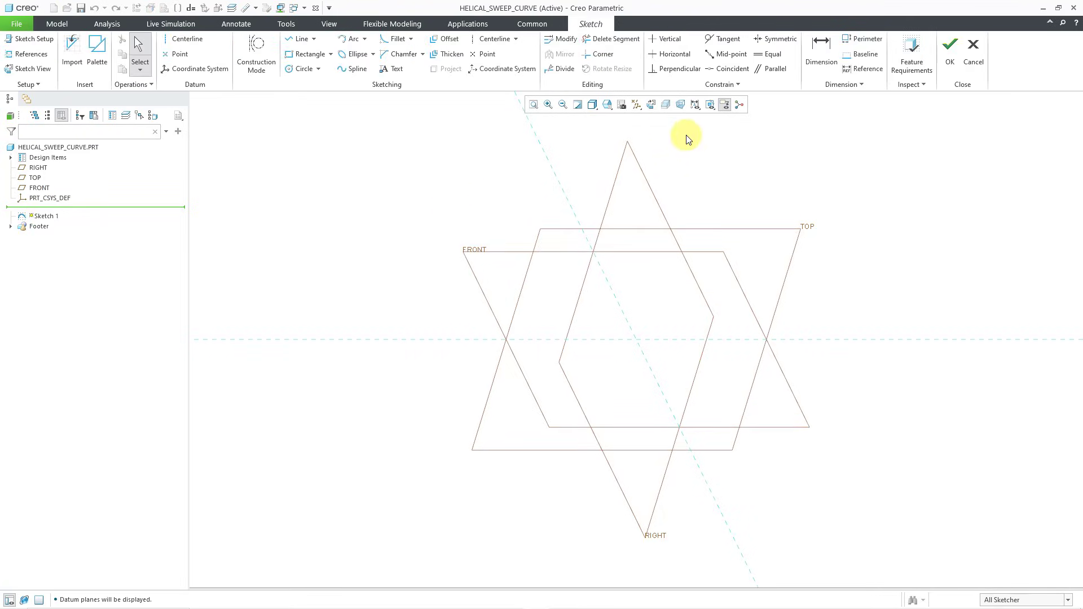
{"action": "left_click", "coordinate": [652, 105]}
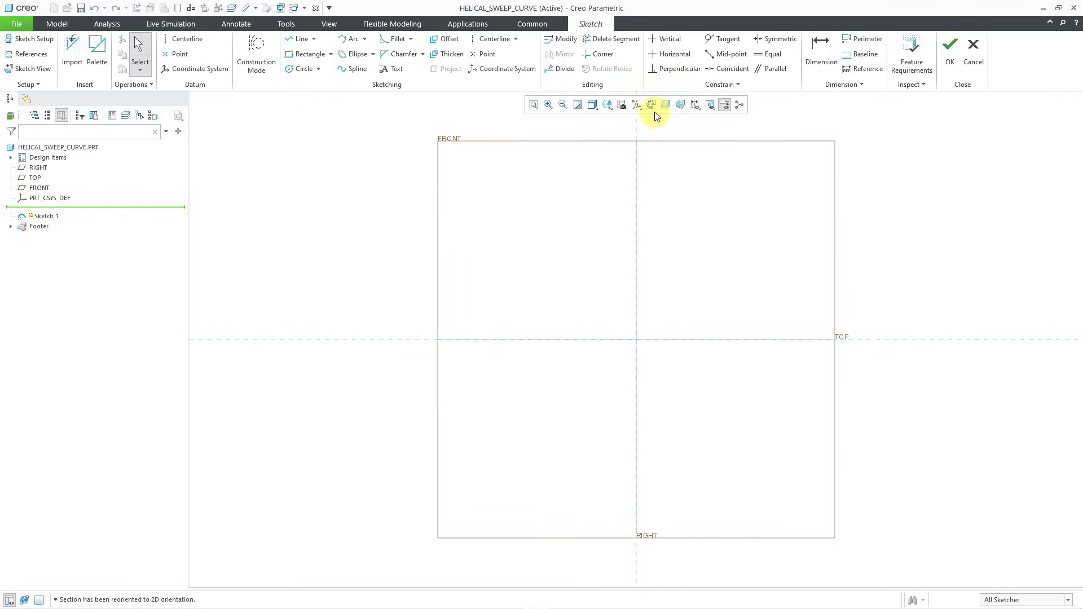
{"action": "left_click", "coordinate": [636, 107]}
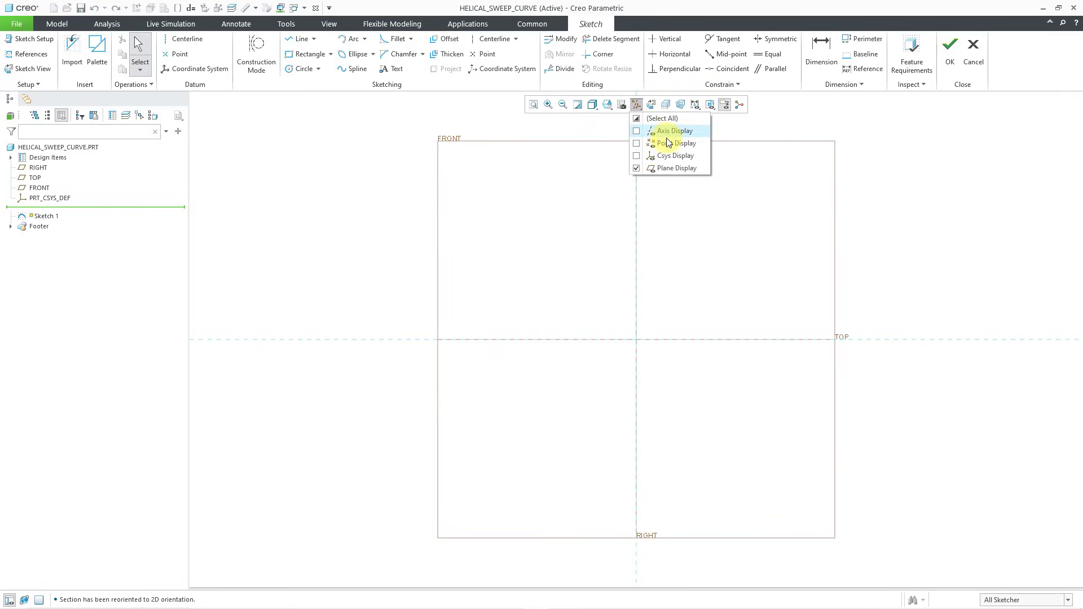
{"action": "left_click", "coordinate": [677, 168]}
{"action": "left_click", "coordinate": [682, 291]}
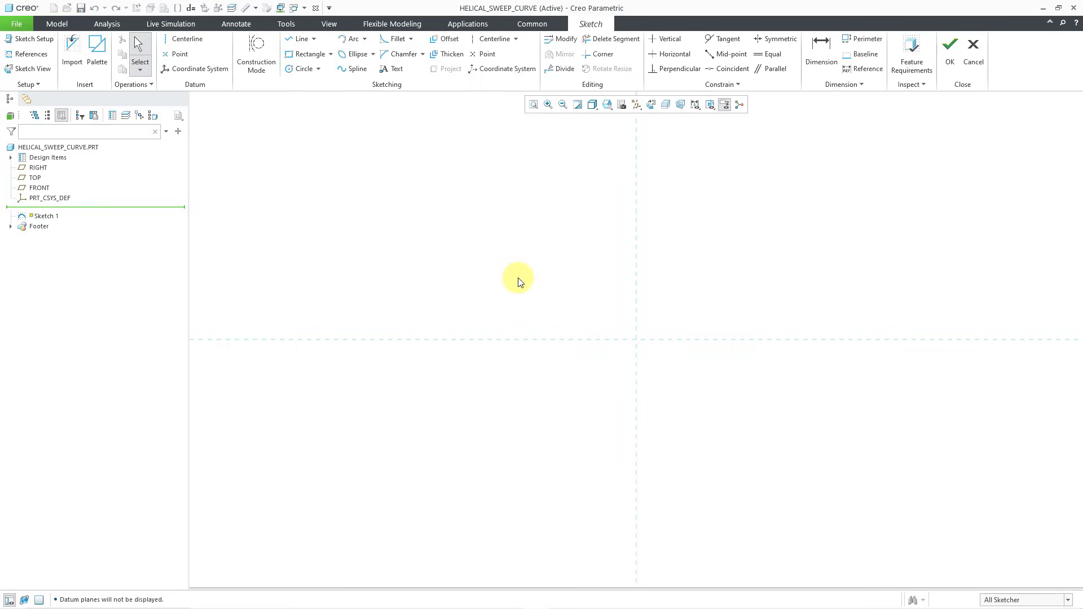
Draw a vertical centerline through the sketch origin.
{"action": "left_click", "coordinate": [495, 38]}
{"action": "left_click", "coordinate": [633, 190]}
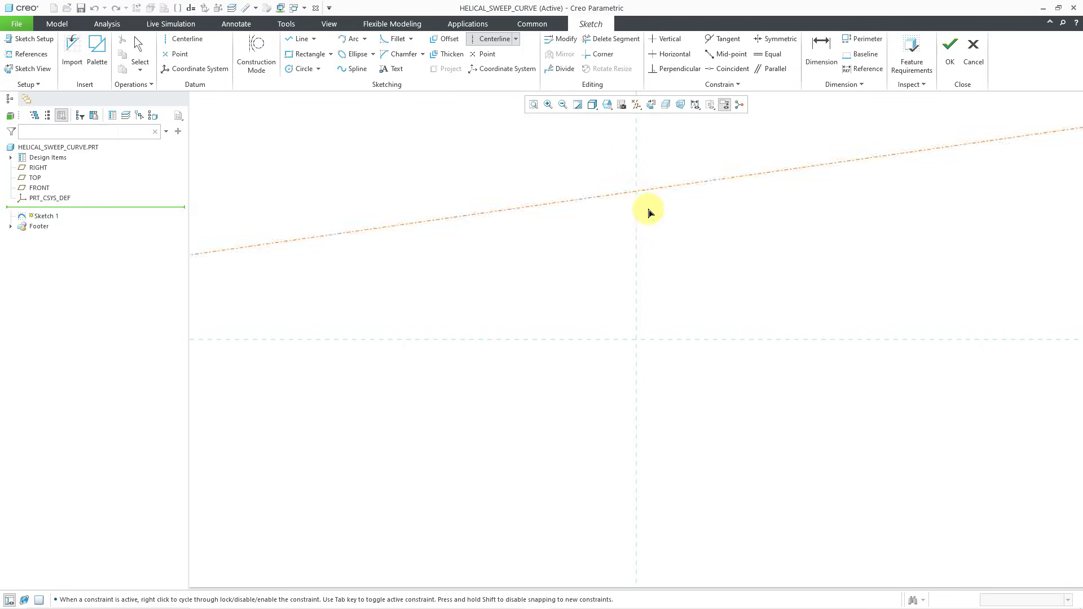
{"action": "left_click", "coordinate": [632, 255]}
{"action": "middle_click", "coordinate": [731, 245]}
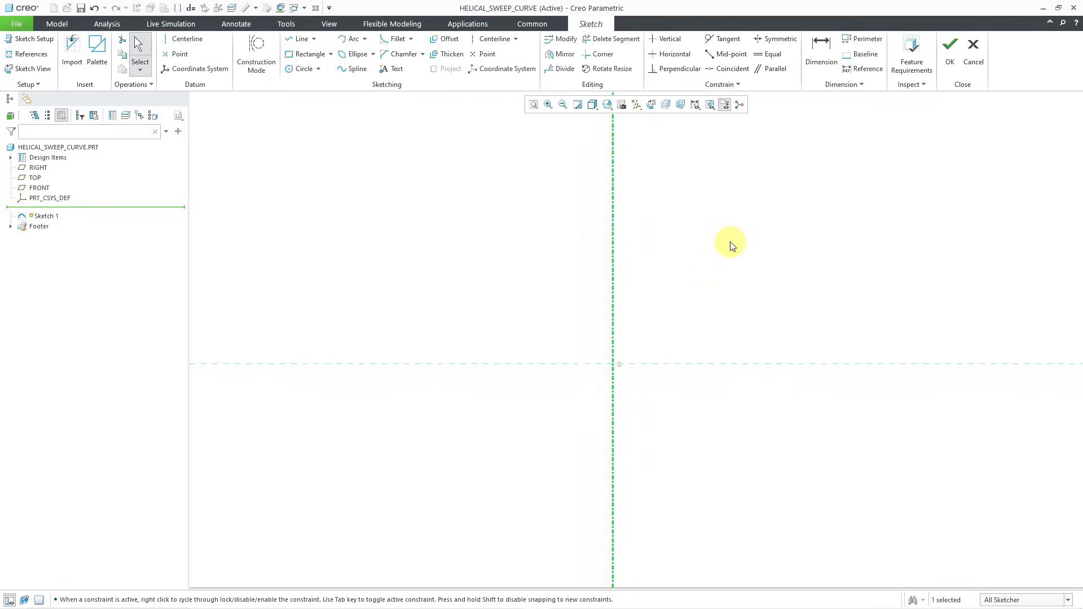
{"action": "left_click", "coordinate": [731, 246]}
Draw a connected slanted, vertical and slanted line profile right of the centerline.
{"action": "right_click", "coordinate": [731, 253]}
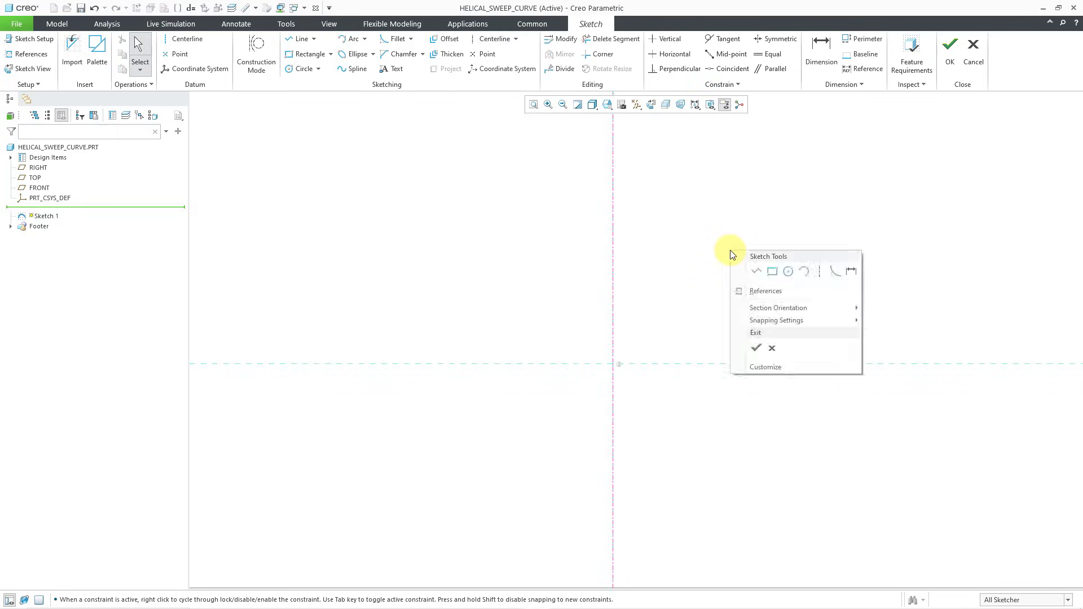
{"action": "left_click", "coordinate": [757, 273]}
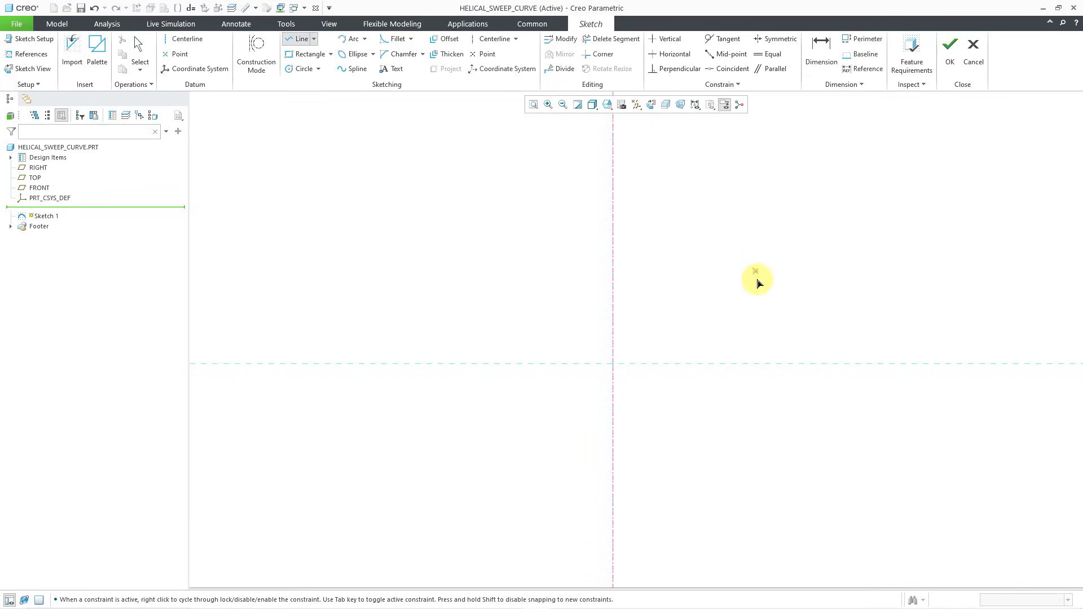
{"action": "left_click", "coordinate": [764, 363]}
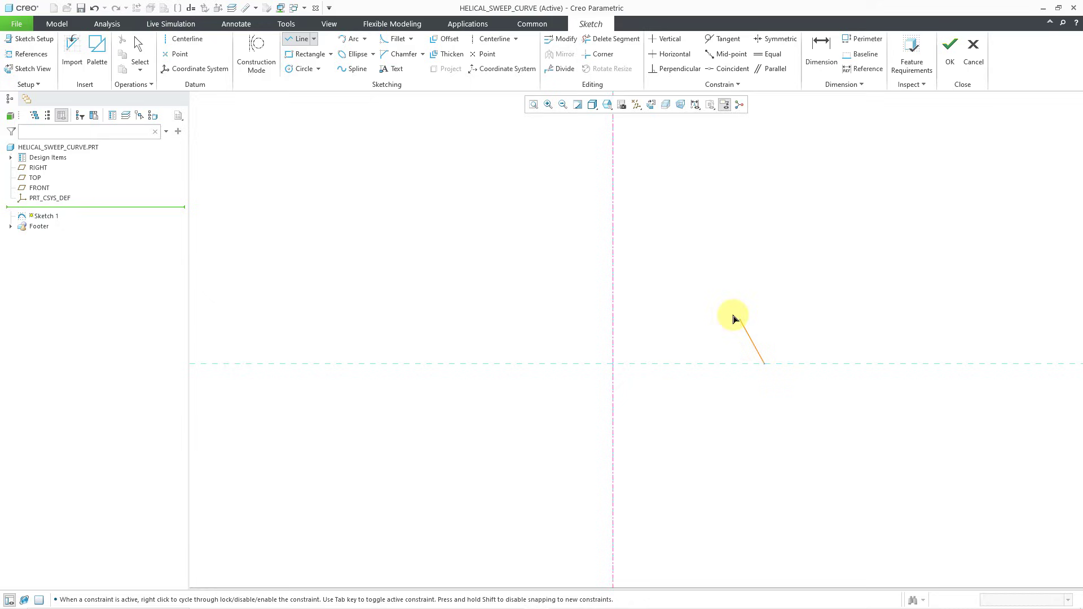
{"action": "left_click", "coordinate": [717, 274]}
{"action": "left_click", "coordinate": [716, 169]}
{"action": "scroll", "coordinate": [749, 123], "scroll_direction": "down", "scroll_amount": 1}
{"action": "middle_click_drag", "start_coordinate": [748, 123], "coordinate": [704, 223], "text": "shift"}
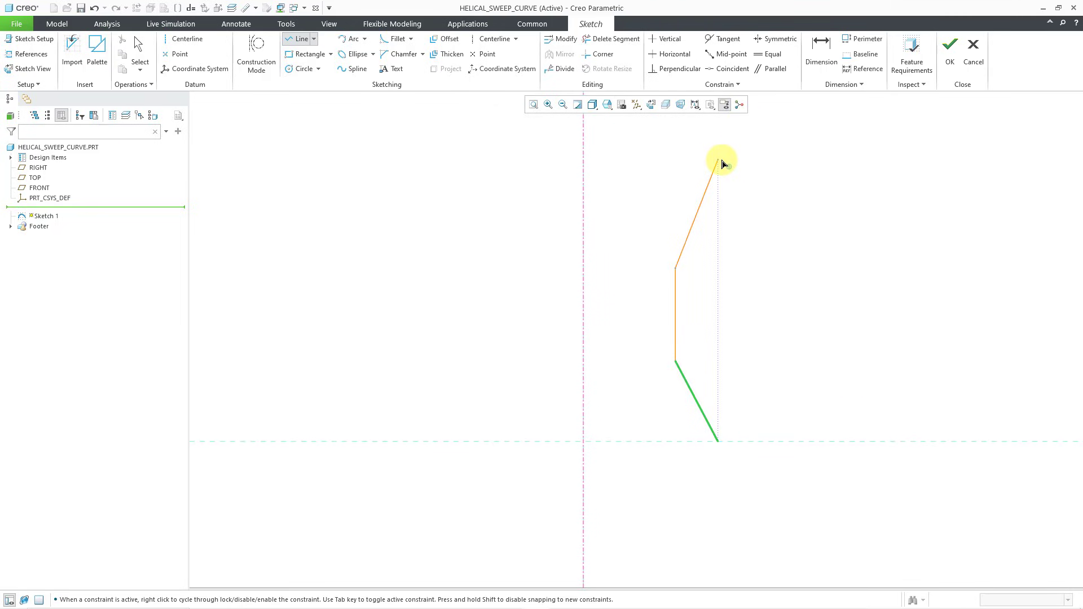
{"action": "left_click", "coordinate": [723, 164]}
{"action": "middle_click", "coordinate": [808, 185]}
{"action": "middle_click", "coordinate": [808, 187]}
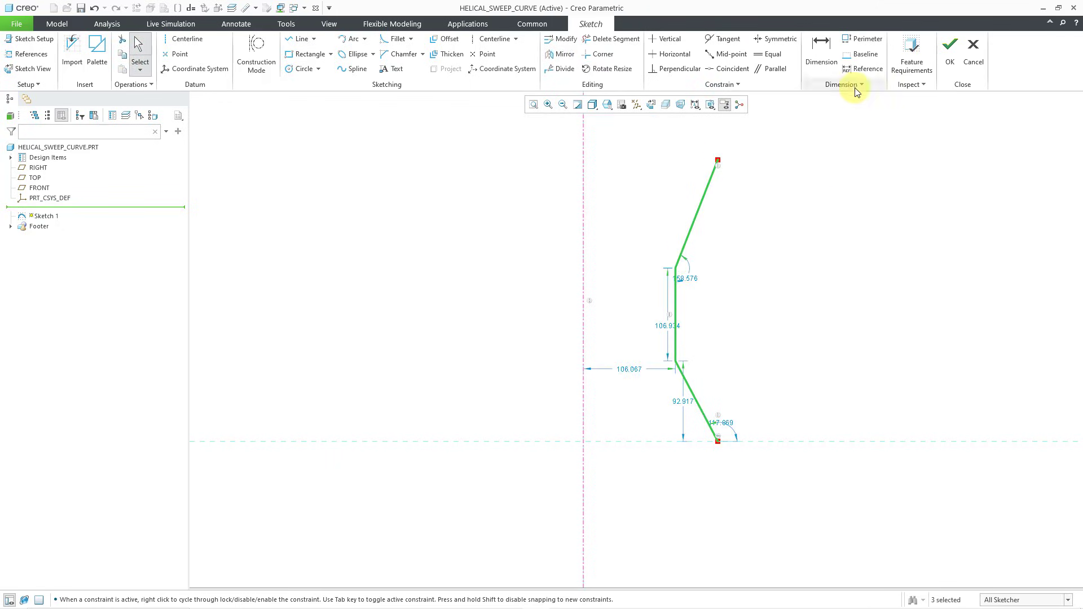
Dimension the profile's overall height, bottom endpoint to top point, as 600.
{"action": "left_click", "coordinate": [819, 52]}
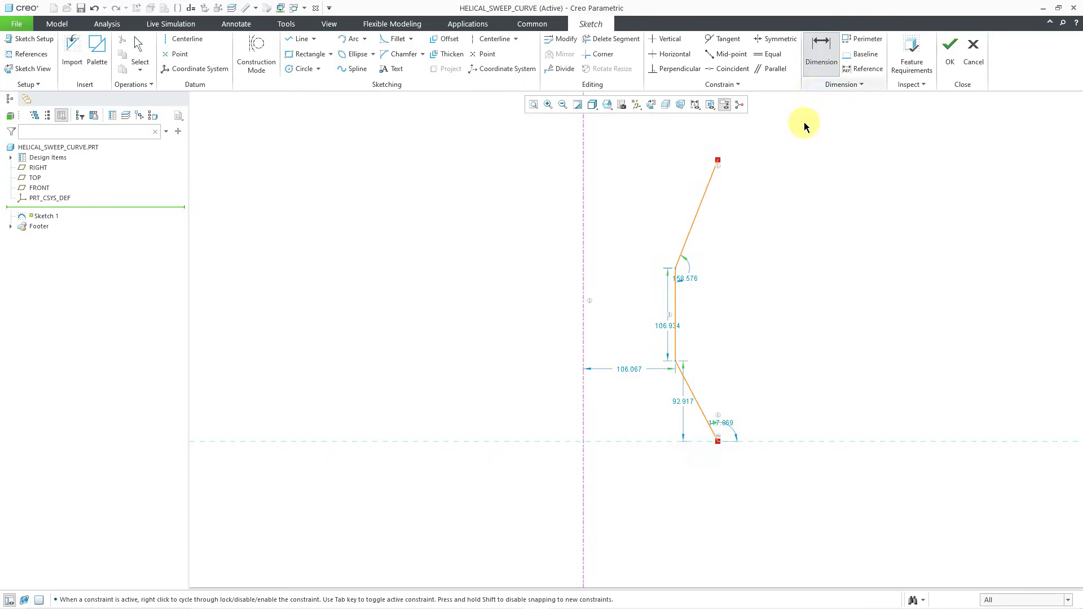
{"action": "left_click", "coordinate": [719, 158]}
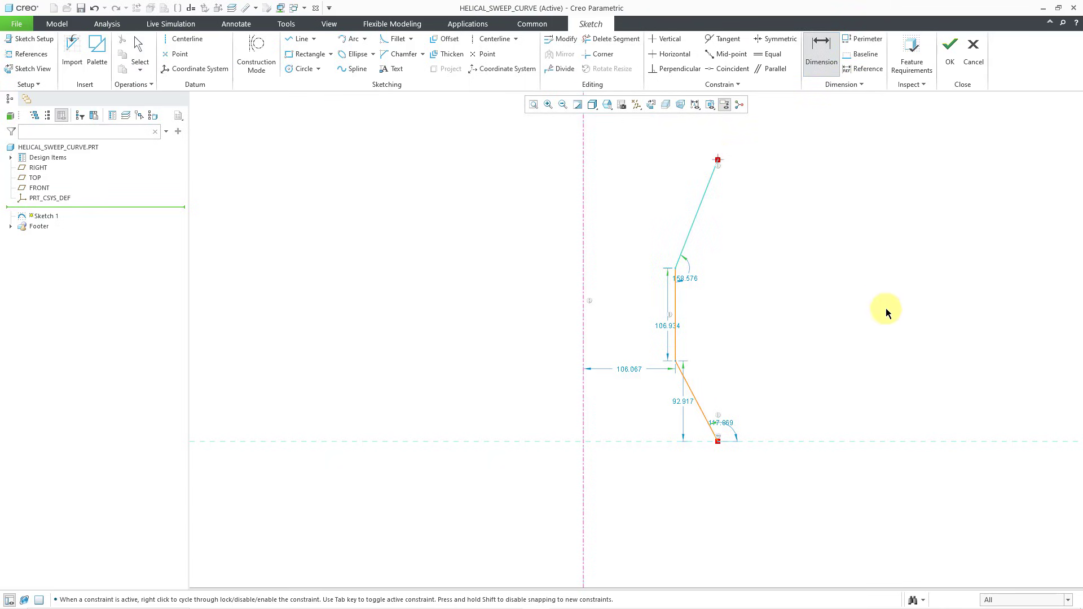
{"action": "middle_click", "coordinate": [851, 305]}
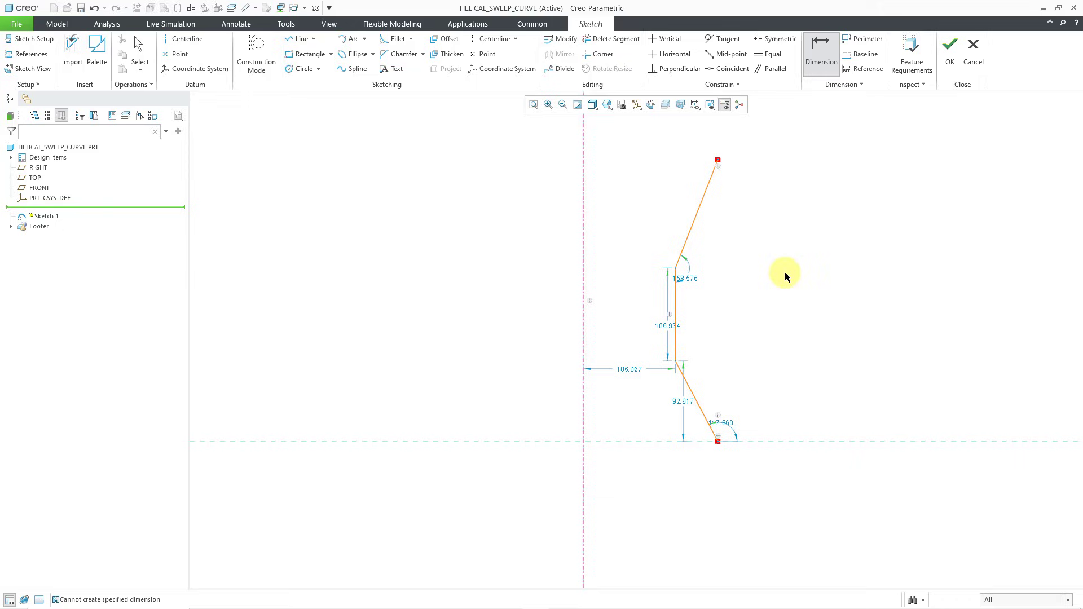
{"action": "middle_click", "coordinate": [842, 297]}
{"action": "scroll", "coordinate": [842, 297], "scroll_direction": "down", "scroll_amount": 1}
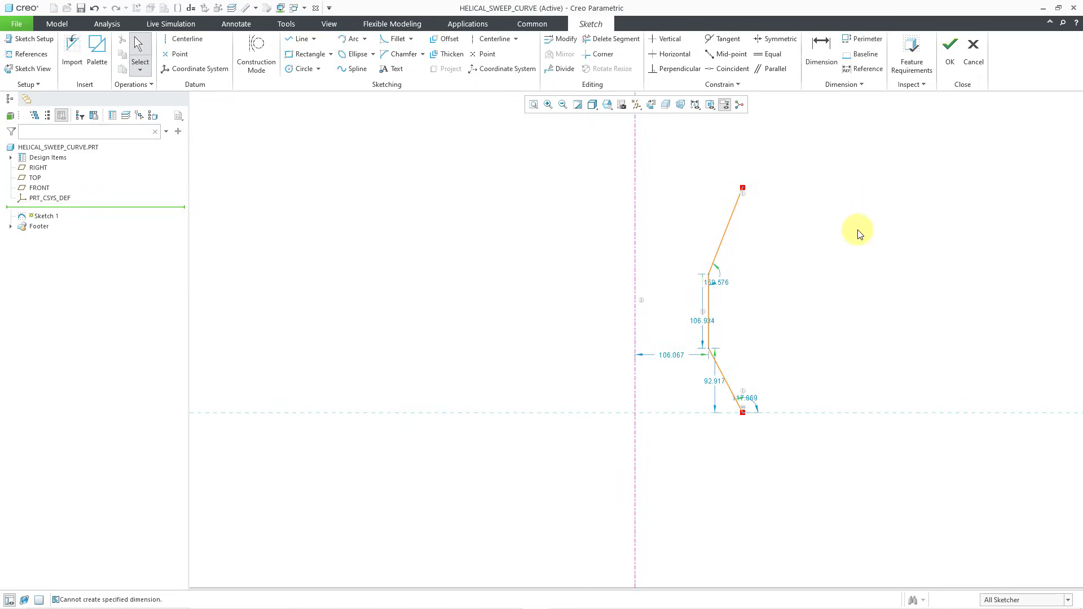
{"action": "scroll", "coordinate": [776, 223], "scroll_direction": "up", "scroll_amount": 2}
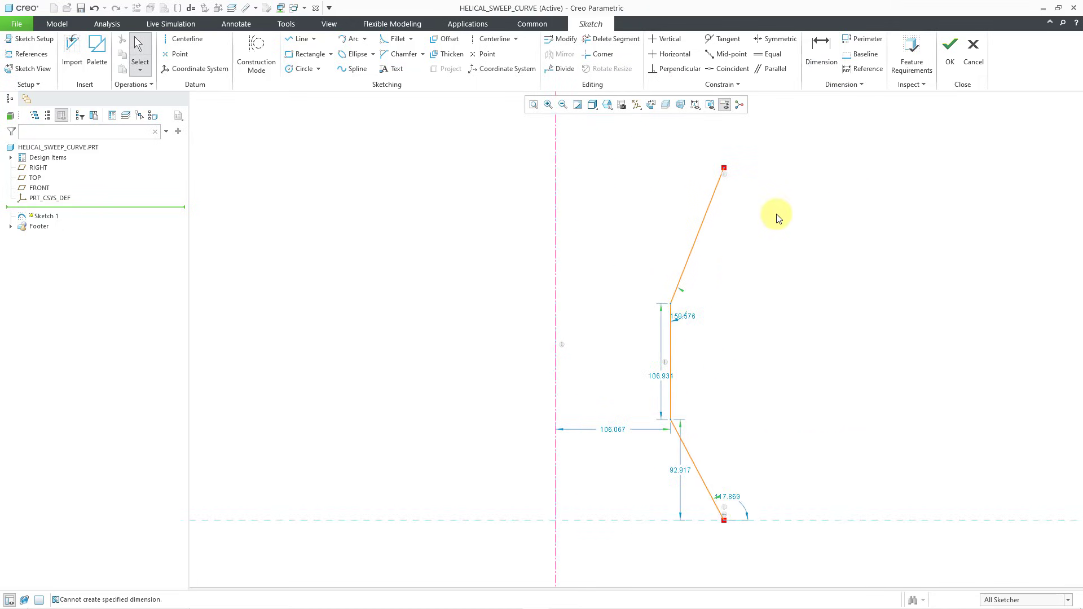
{"action": "left_click", "coordinate": [828, 56]}
{"action": "left_click", "coordinate": [725, 520]}
{"action": "left_click", "coordinate": [724, 168]}
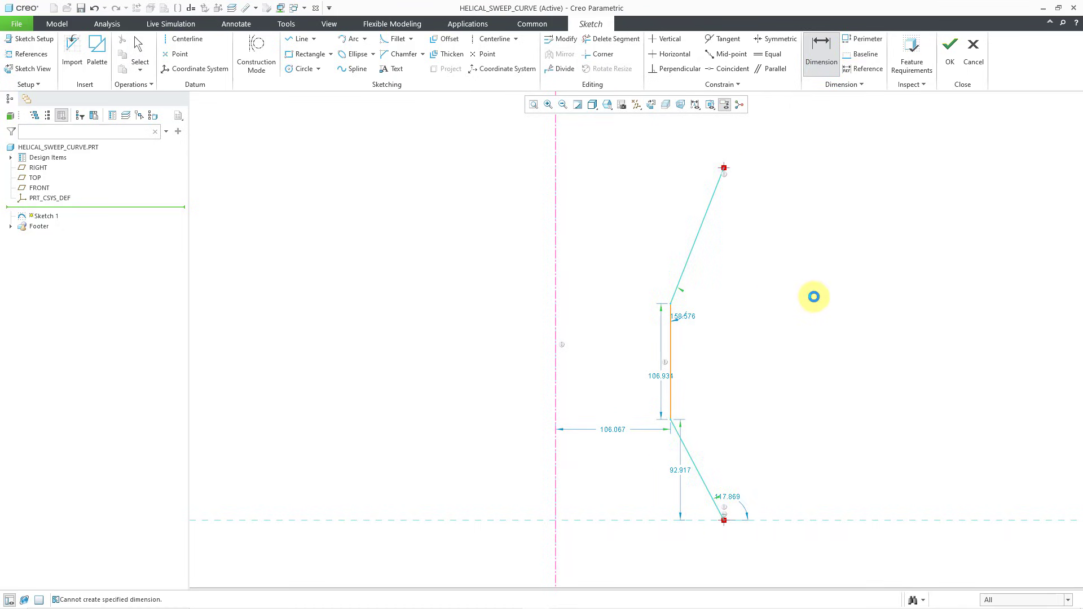
{"action": "middle_click", "coordinate": [813, 295]}
{"action": "type", "text": "600"}
{"action": "key", "text": "Return"}
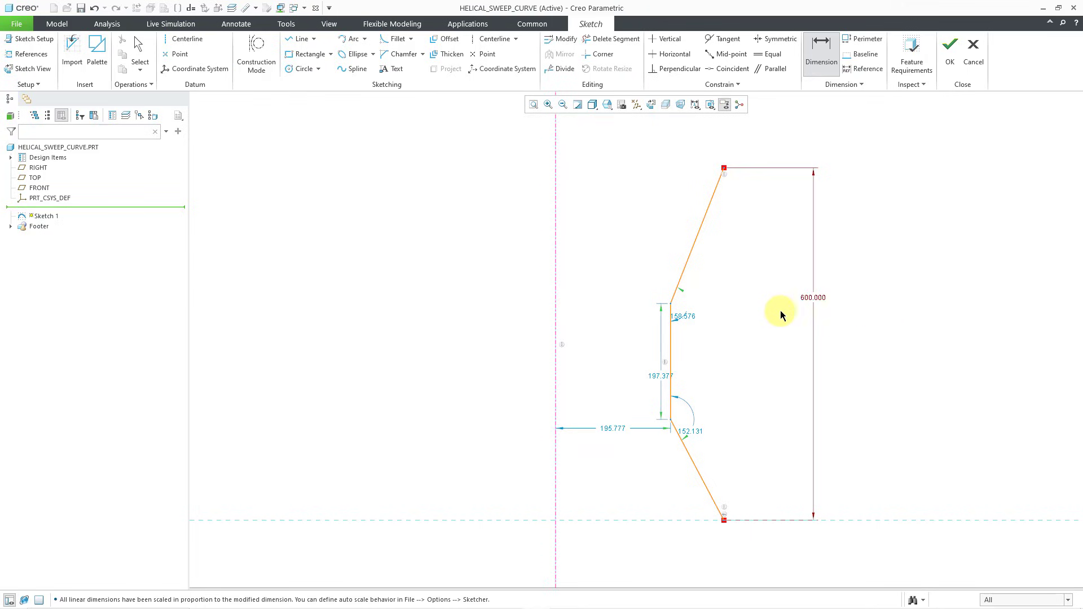
Dimension the upper and lower bend vertices at 400 and 200 above the base.
{"action": "left_click", "coordinate": [671, 305]}
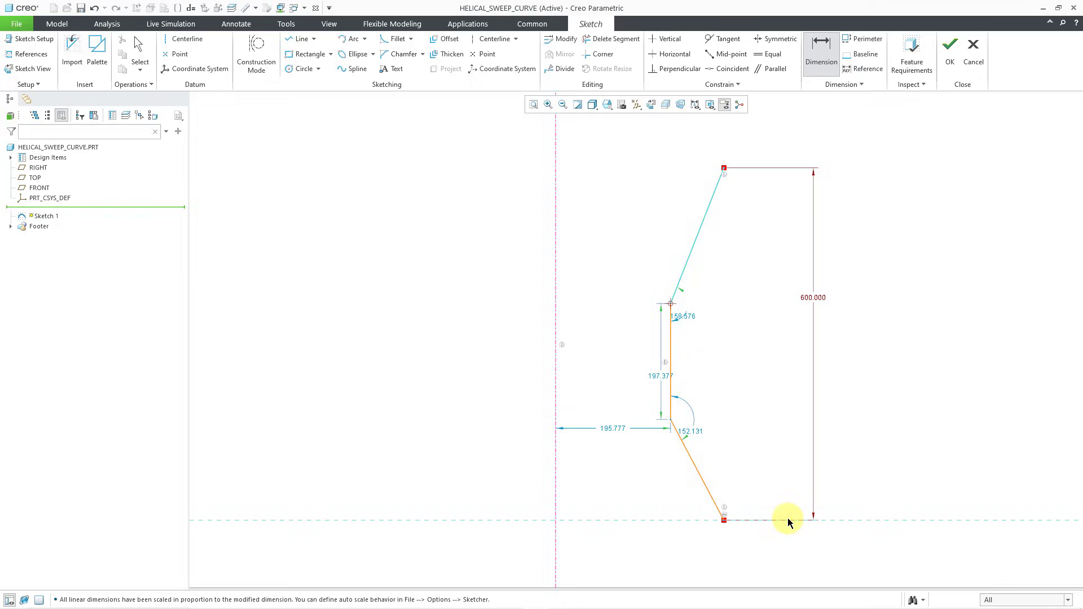
{"action": "middle_click", "coordinate": [784, 376]}
{"action": "type", "text": "400"}
{"action": "key", "text": "Return"}
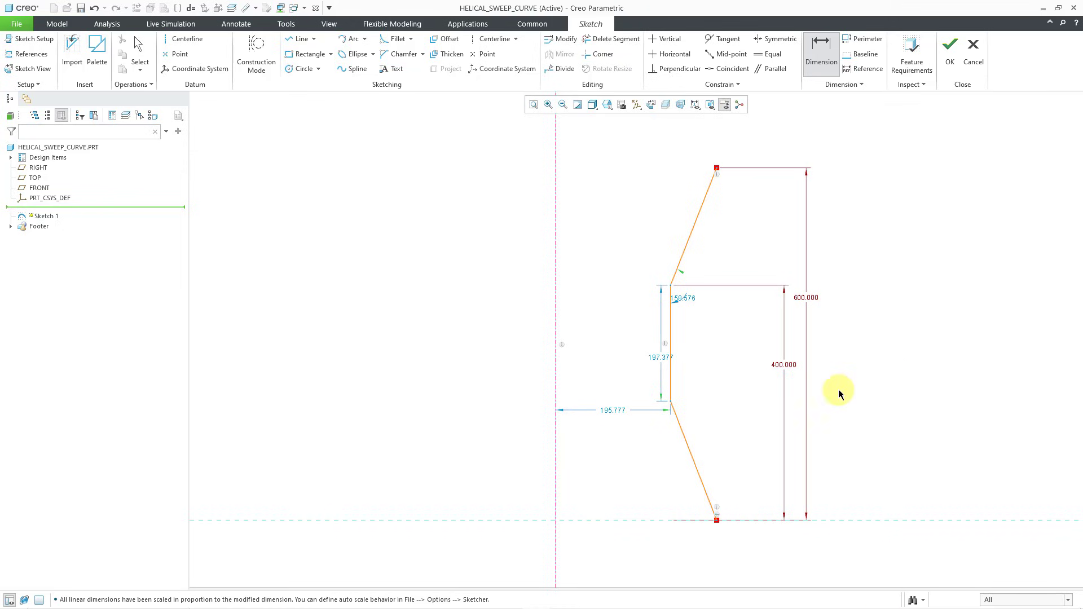
{"action": "left_click", "coordinate": [671, 402]}
{"action": "left_click", "coordinate": [749, 517]}
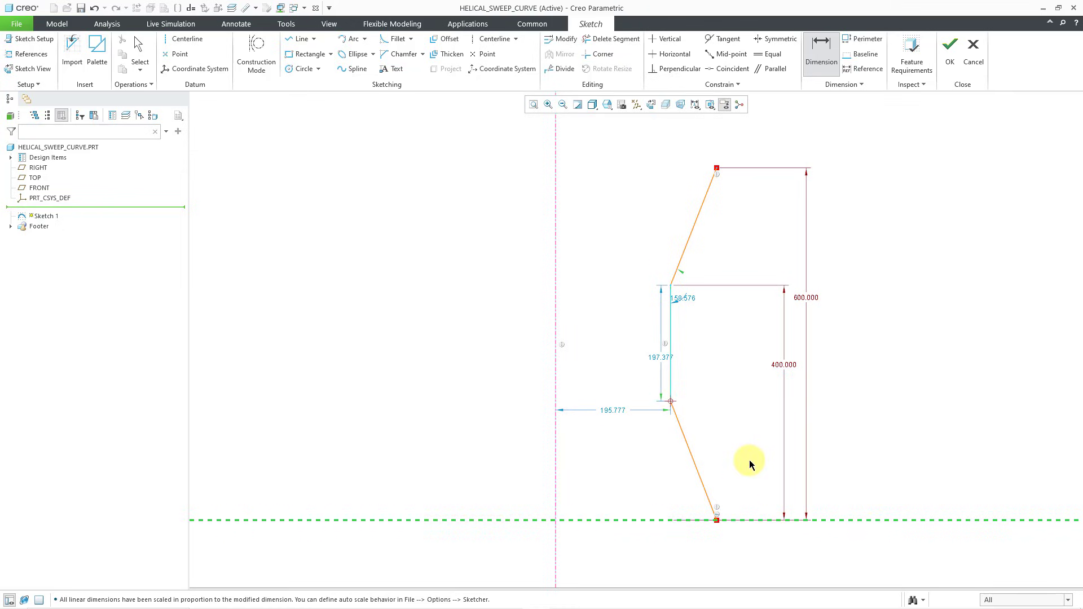
{"action": "middle_click", "coordinate": [750, 462]}
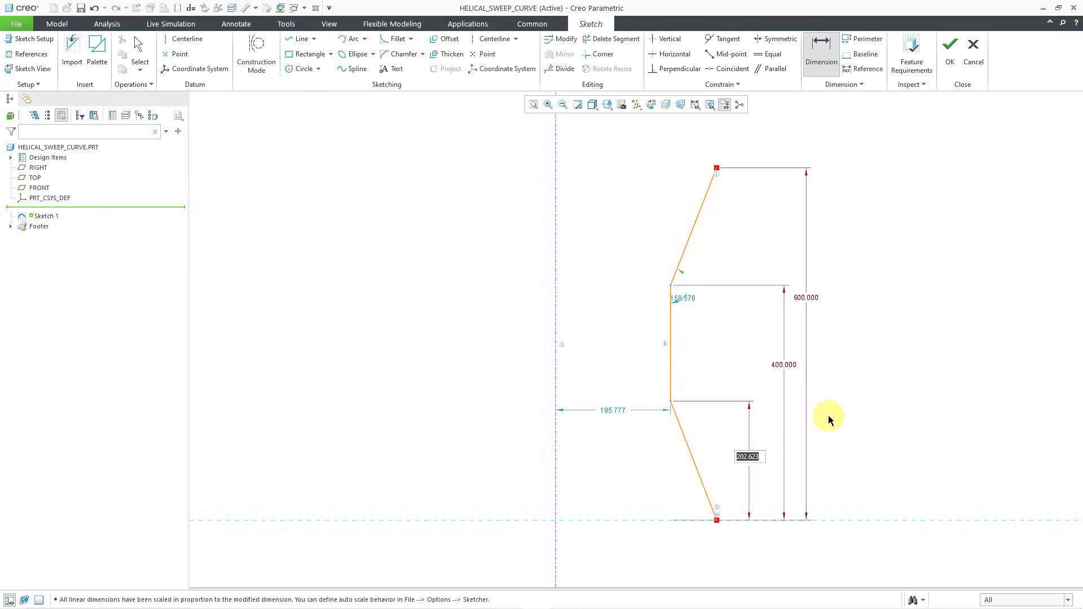
{"action": "type", "text": "200"}
{"action": "key", "text": "Return"}
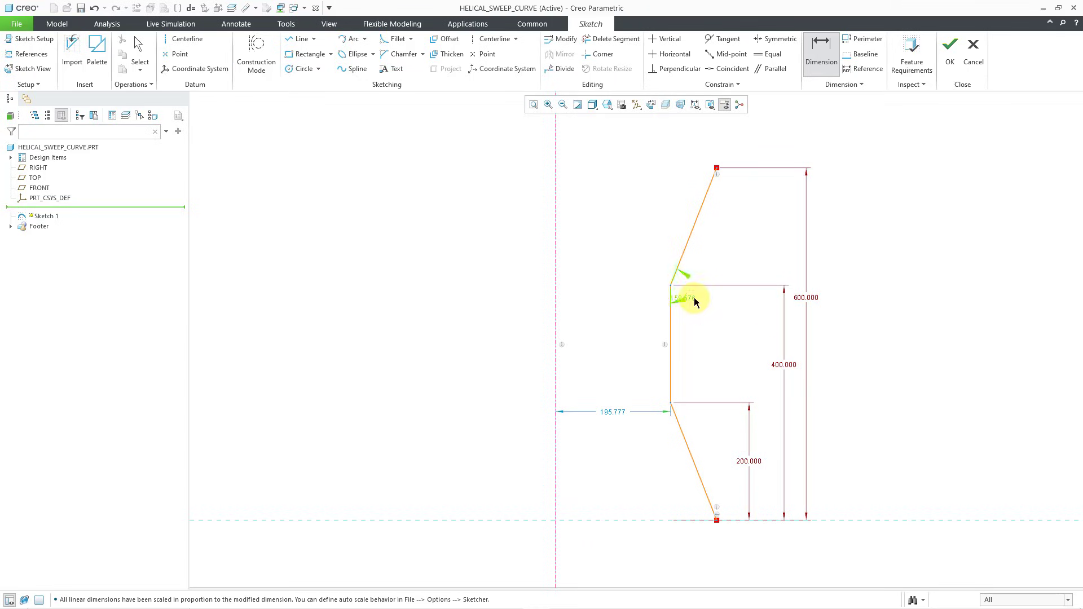
{"action": "scroll", "coordinate": [702, 295], "scroll_direction": "up", "scroll_amount": 1}
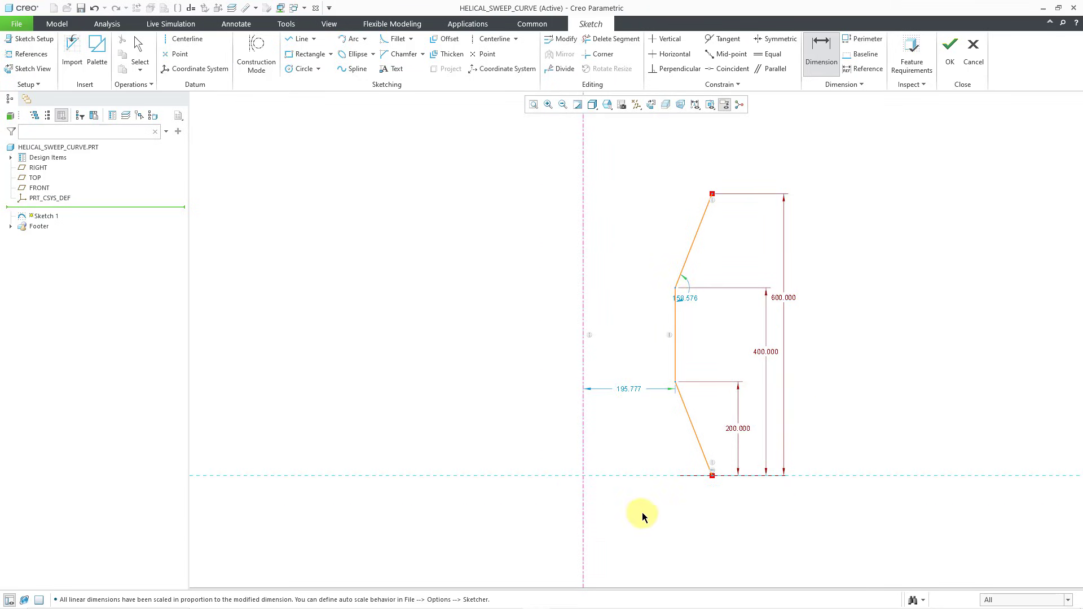
Set the profile's bottom endpoint diameter about the centerline to 300.
{"action": "left_click", "coordinate": [585, 519]}
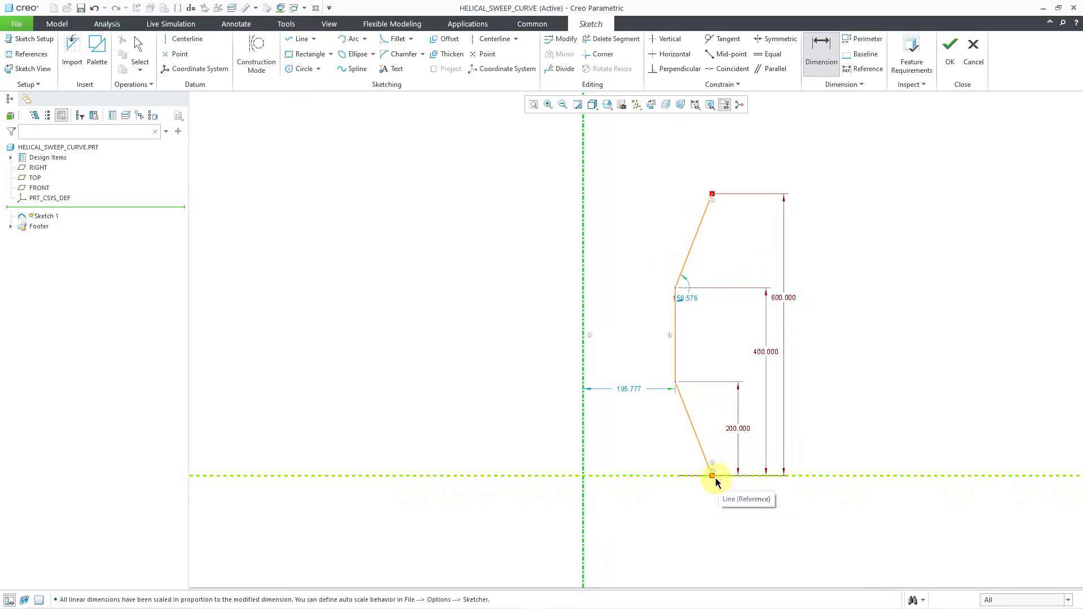
{"action": "left_click", "coordinate": [715, 477]}
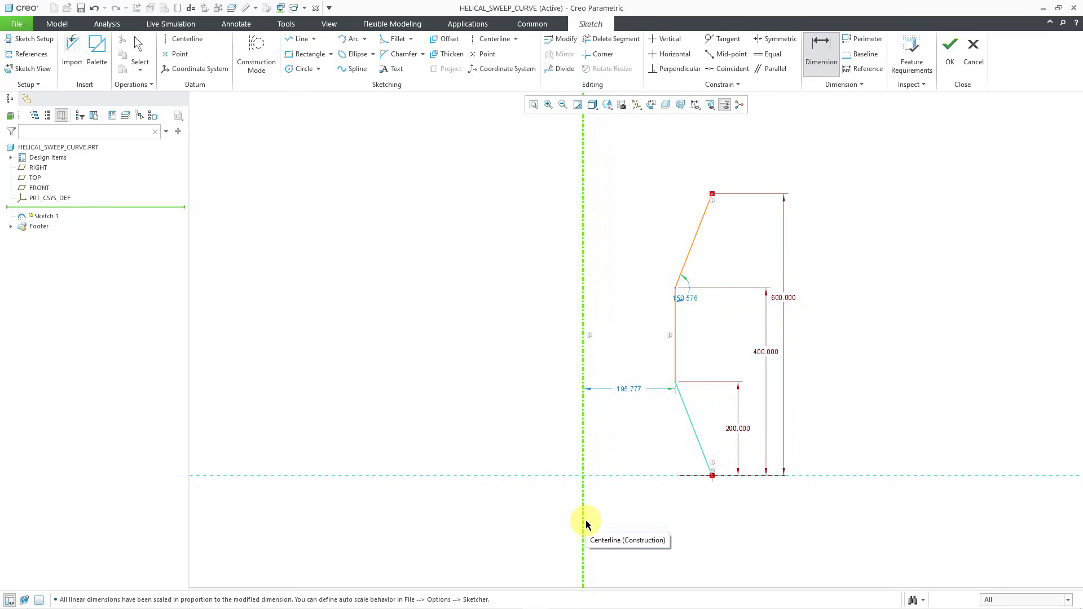
{"action": "left_click", "coordinate": [586, 525]}
{"action": "middle_click", "coordinate": [645, 516]}
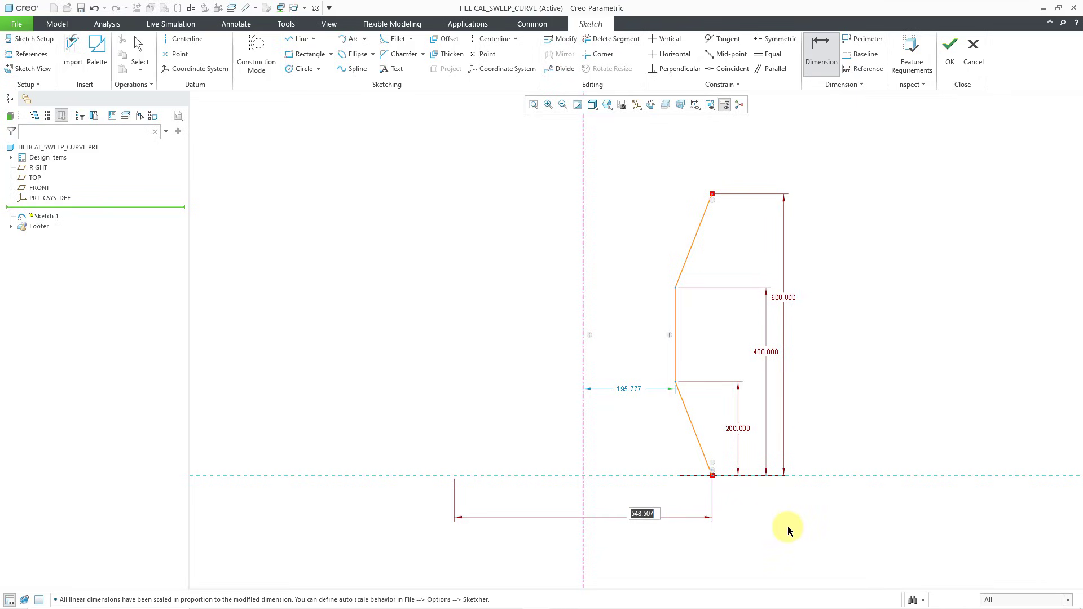
{"action": "type", "text": "300"}
{"action": "key", "text": "Return"}
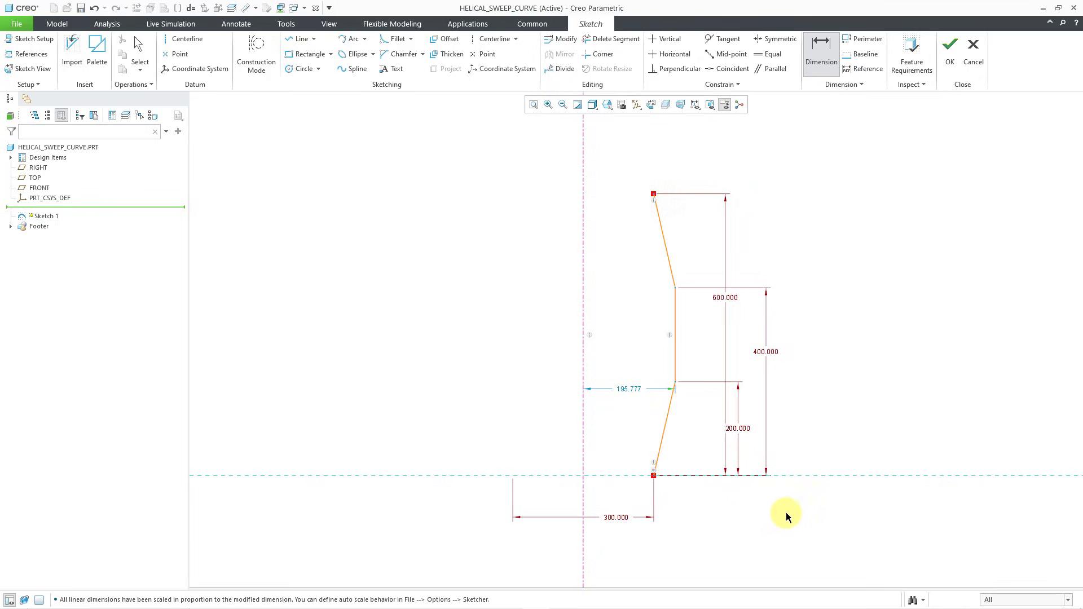
Set the vertical middle segment's diameter about the centerline to 150.
{"action": "left_click", "coordinate": [676, 354]}
{"action": "left_click", "coordinate": [583, 356]}
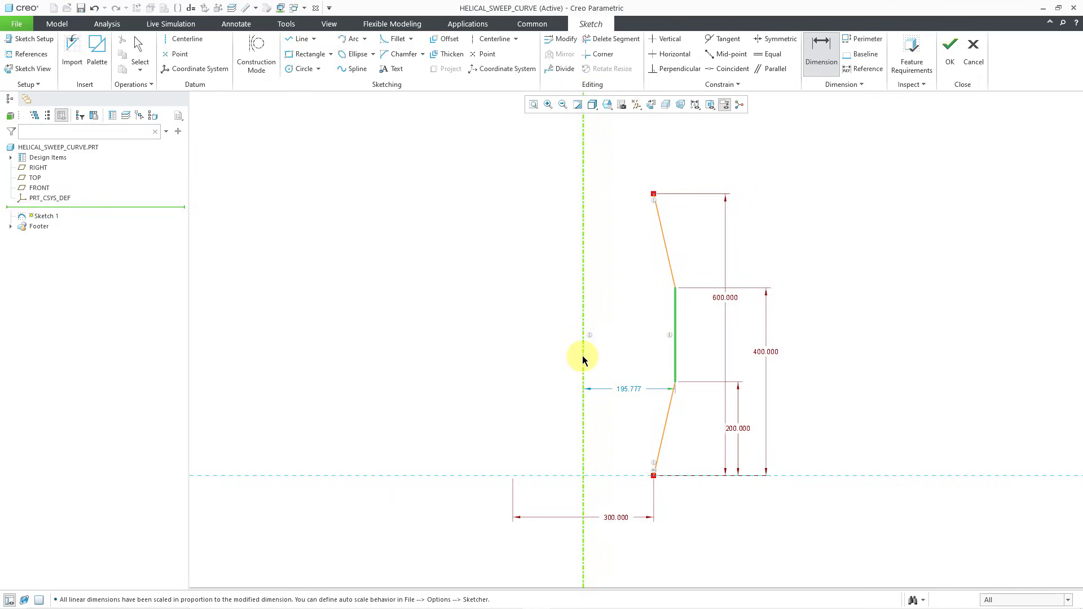
{"action": "middle_click", "coordinate": [543, 357]}
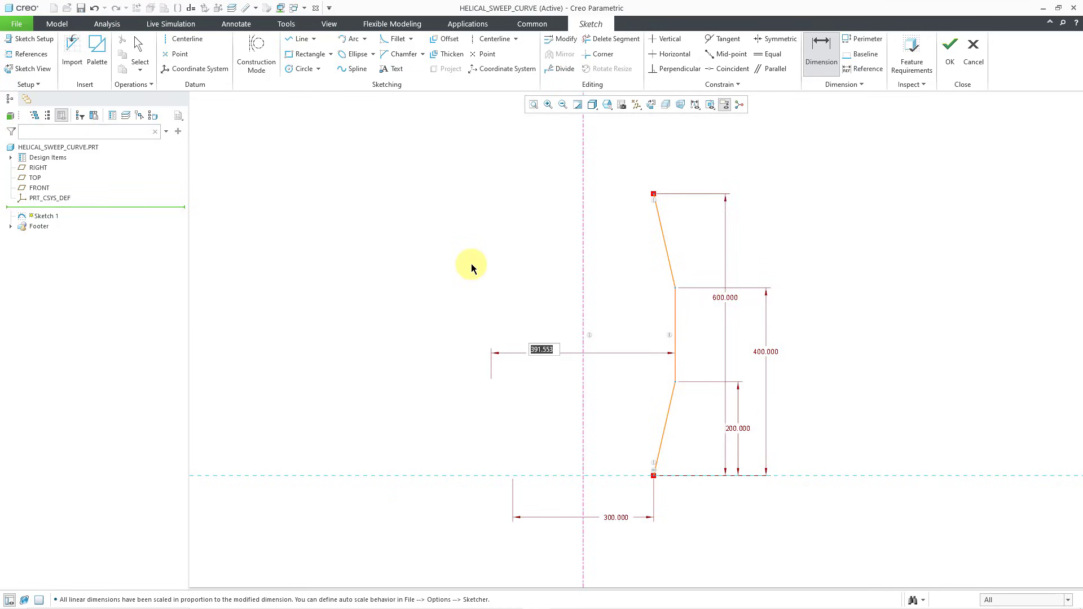
{"action": "type", "text": "150"}
{"action": "key", "text": "Return"}
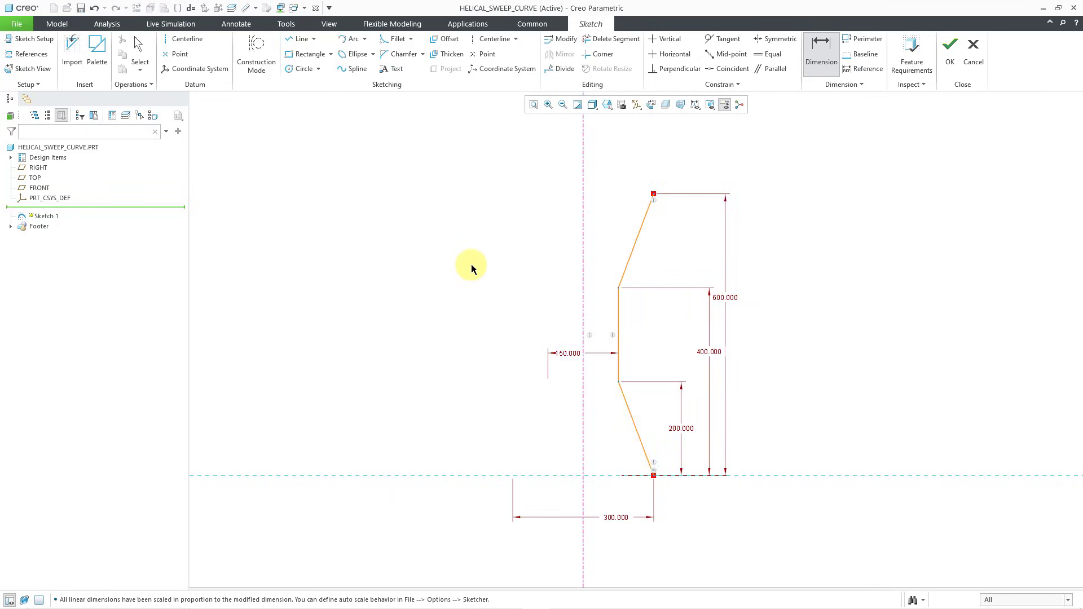
{"action": "middle_click", "coordinate": [472, 269]}
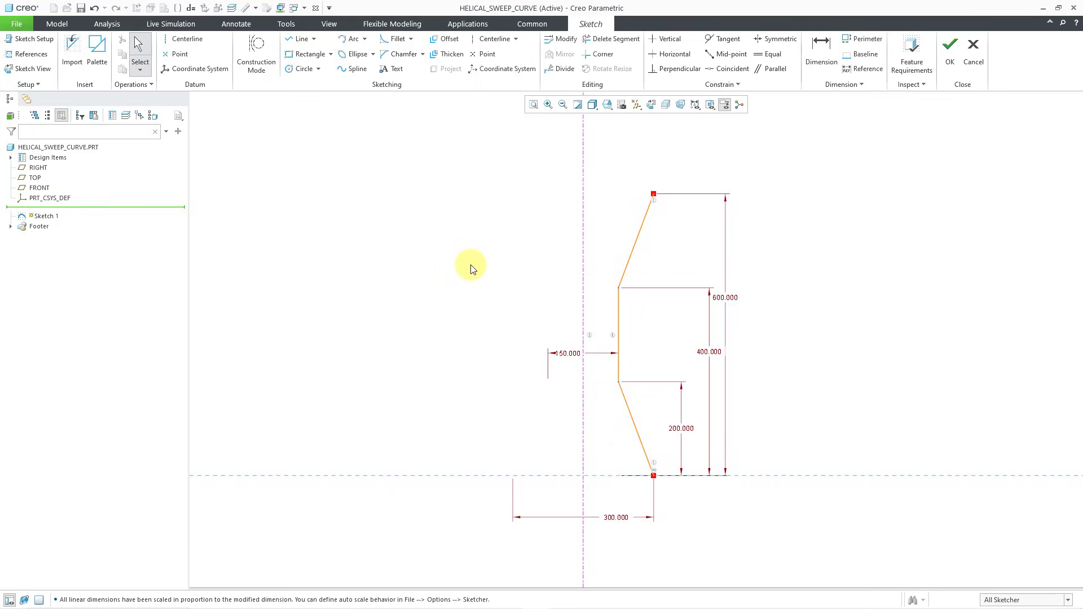
Accept the profile sketch and exit the sketcher.
{"action": "right_click", "coordinate": [472, 266]}
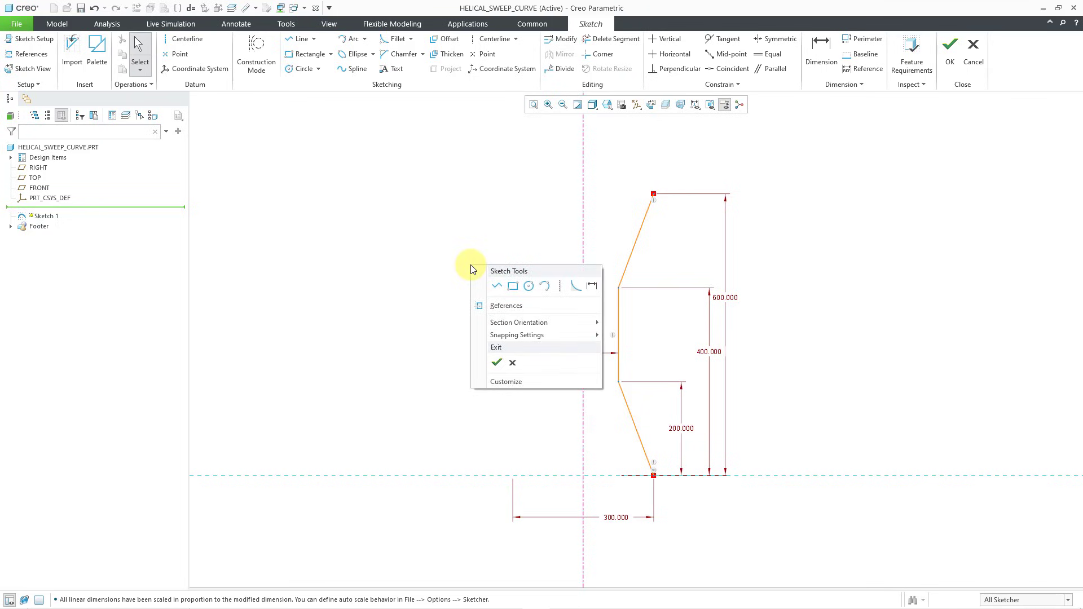
{"action": "left_click", "coordinate": [499, 366]}
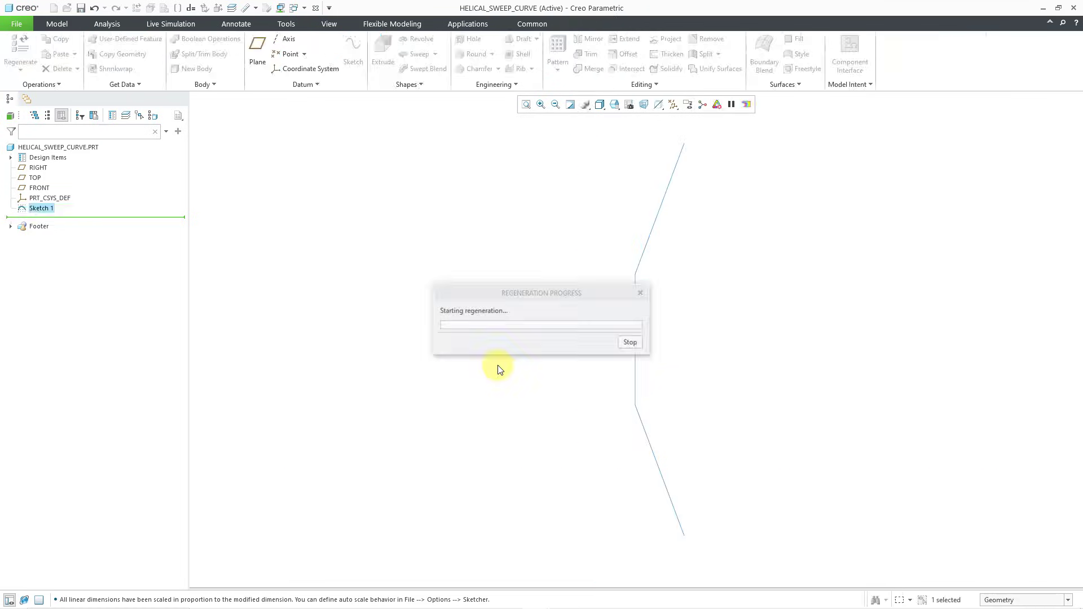
{"action": "scroll", "coordinate": [520, 367], "scroll_direction": "down", "scroll_amount": 1}
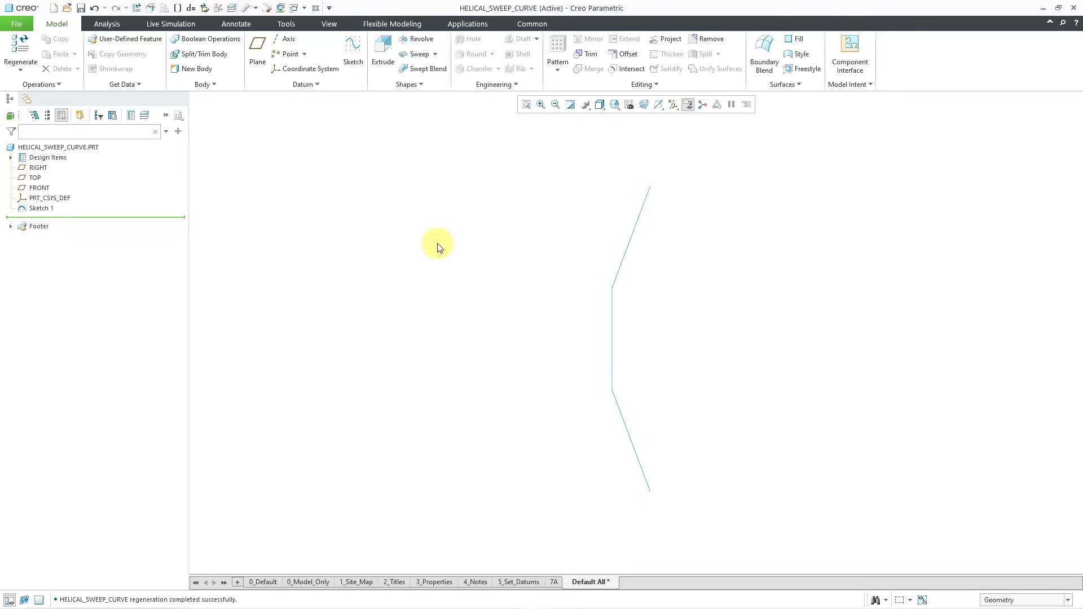
Start a Helical Sweep with Sketch 1 as the helix profile at pitch 60.
{"action": "left_click", "coordinate": [436, 59]}
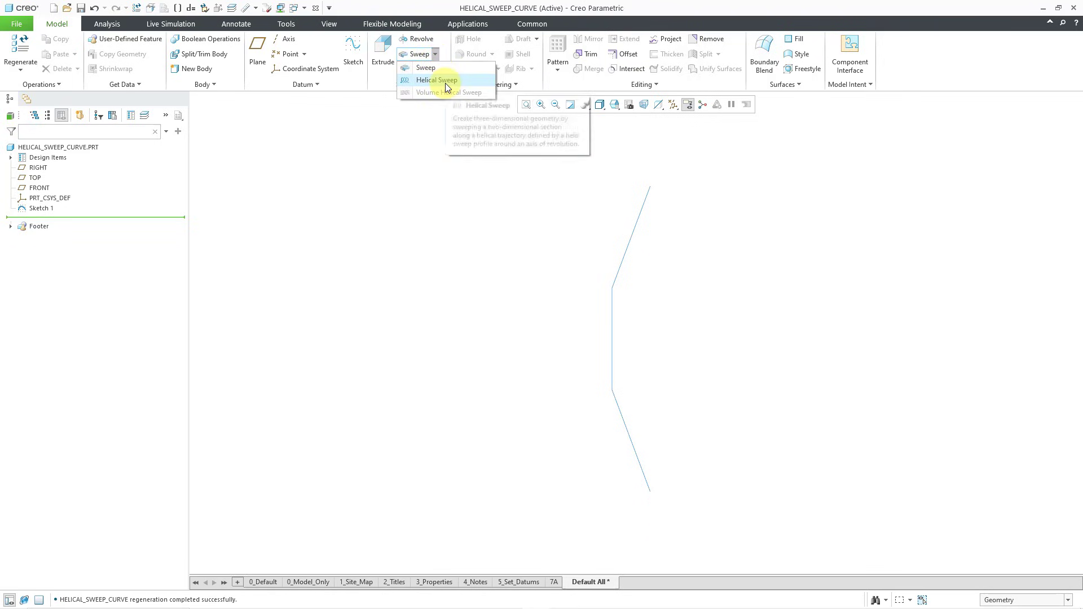
{"action": "left_click", "coordinate": [447, 82]}
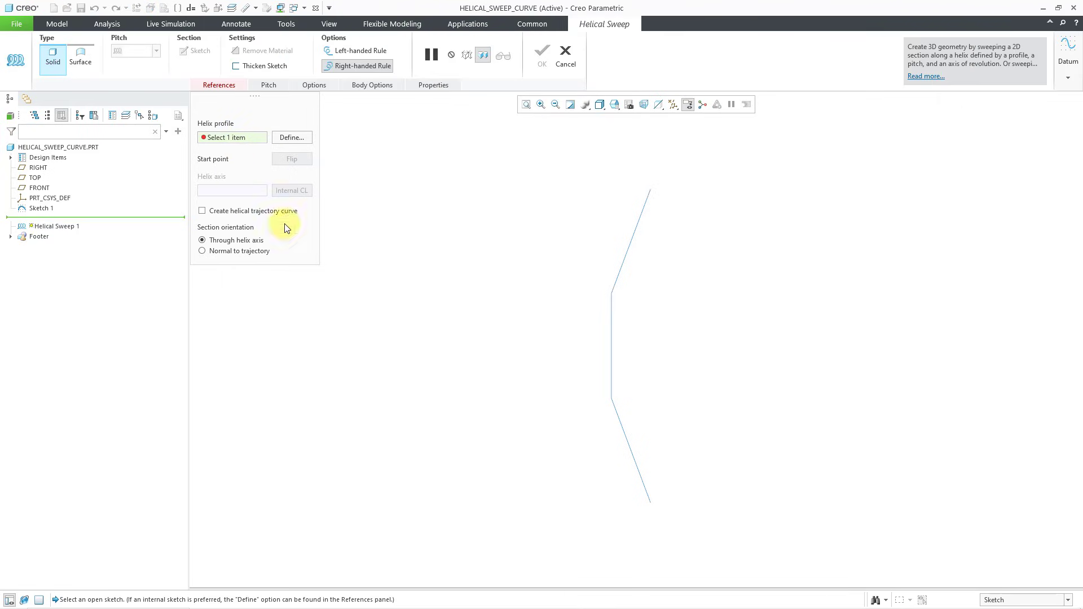
{"action": "left_click", "coordinate": [619, 424]}
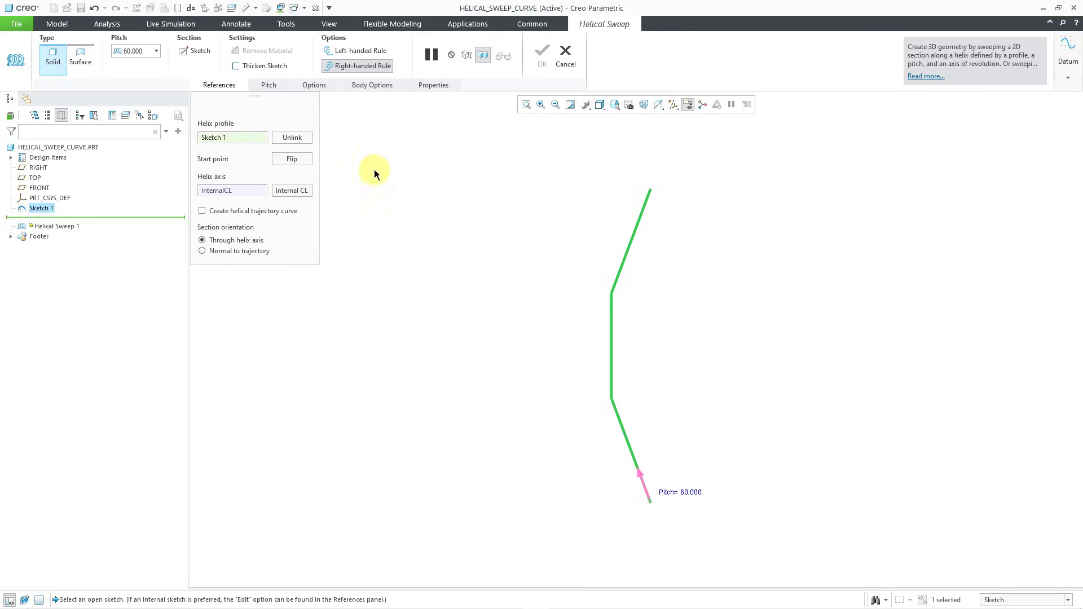
Sketch a diameter 20 circle centred at the axes intersection as the sweep section.
{"action": "left_click", "coordinate": [195, 52]}
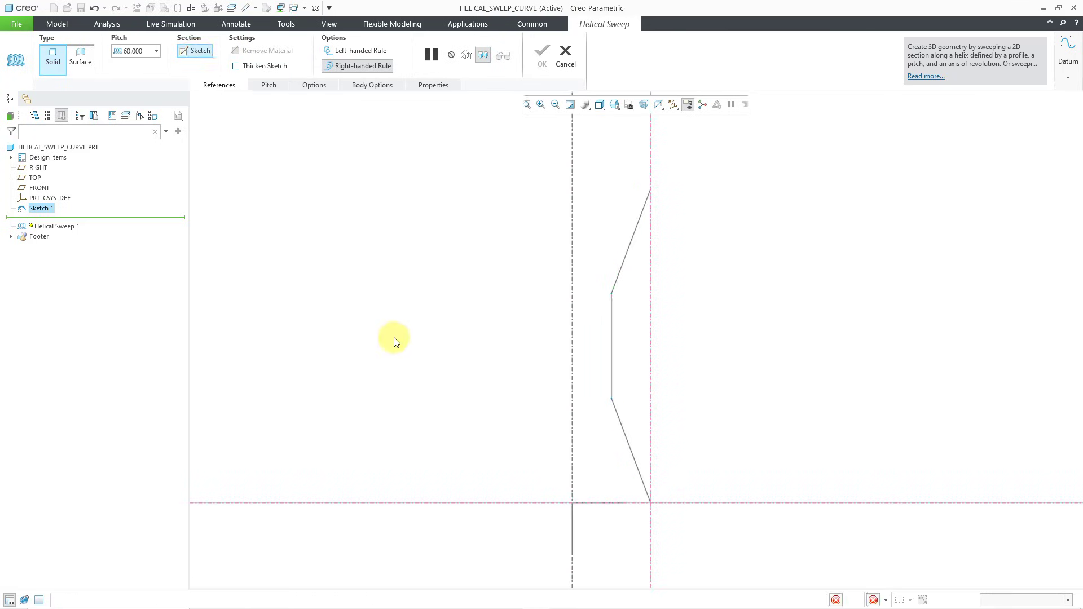
{"action": "right_click", "coordinate": [433, 377]}
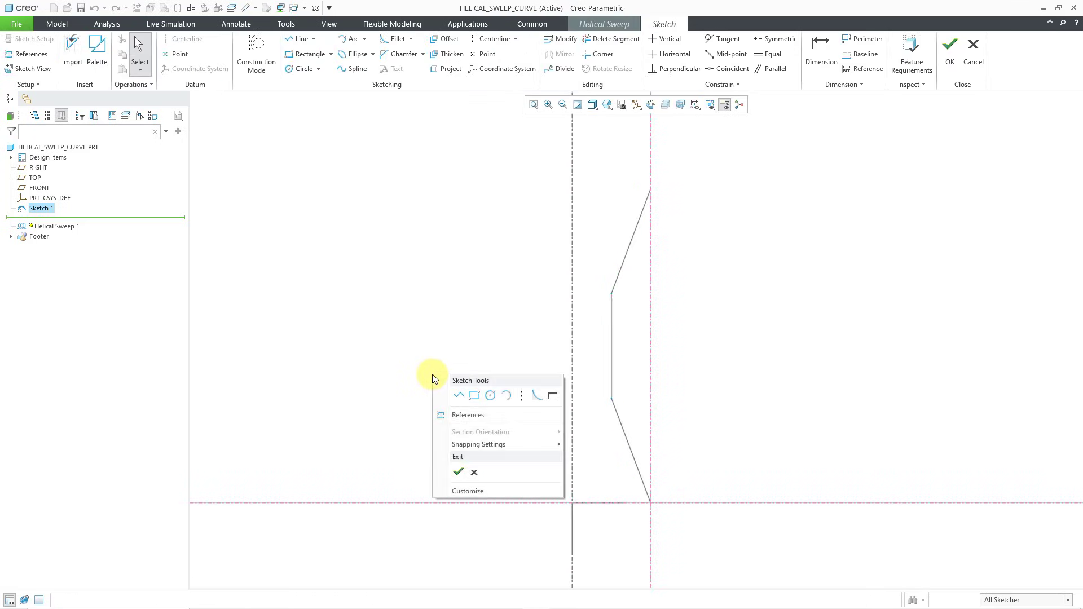
{"action": "left_click", "coordinate": [490, 396]}
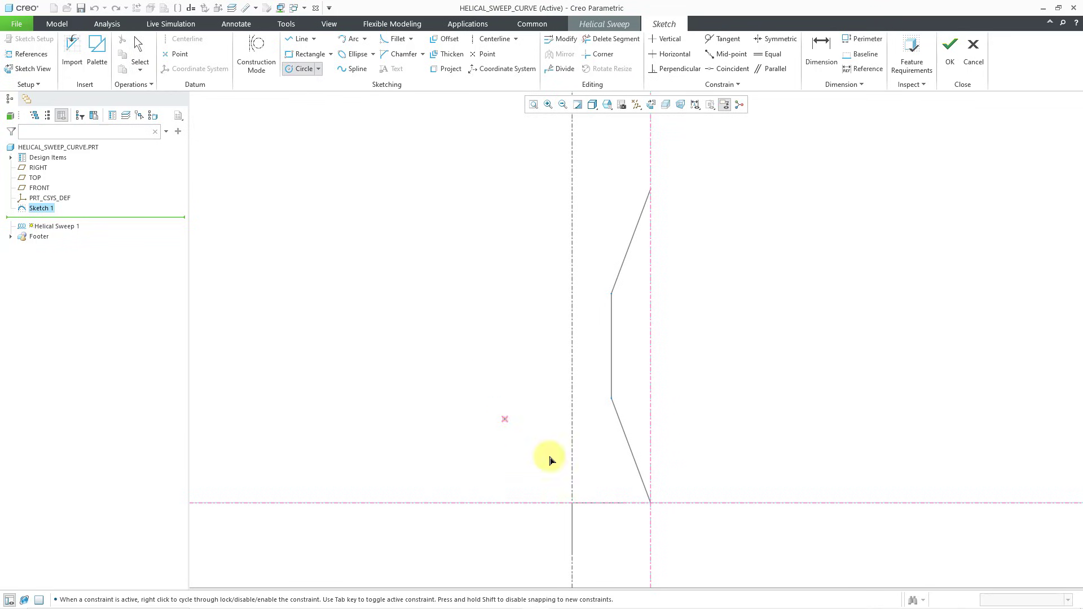
{"action": "left_click", "coordinate": [652, 504]}
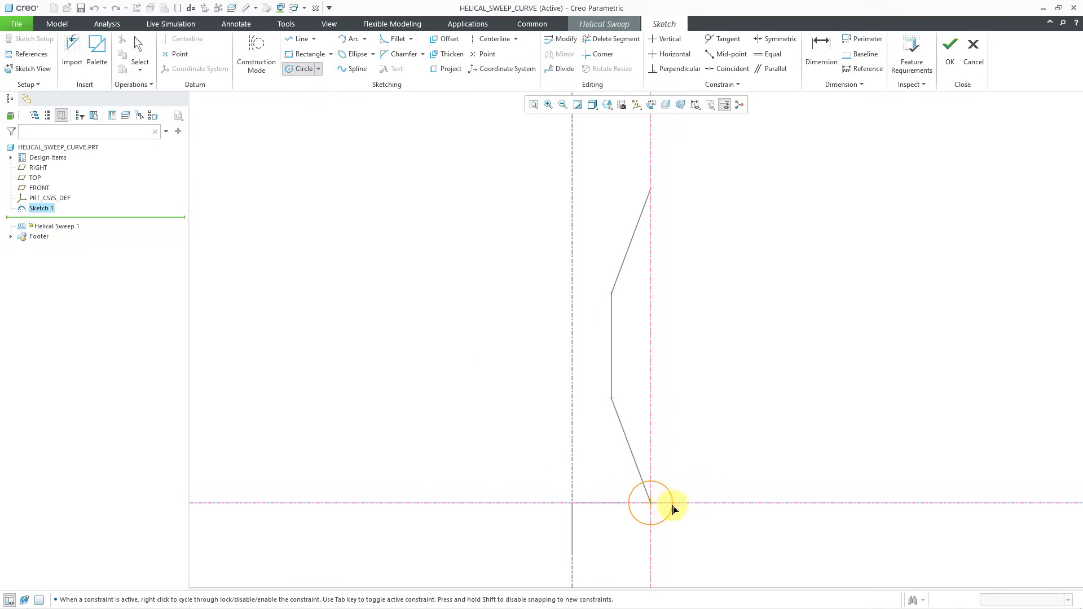
{"action": "left_click", "coordinate": [671, 509]}
{"action": "middle_click", "coordinate": [708, 463]}
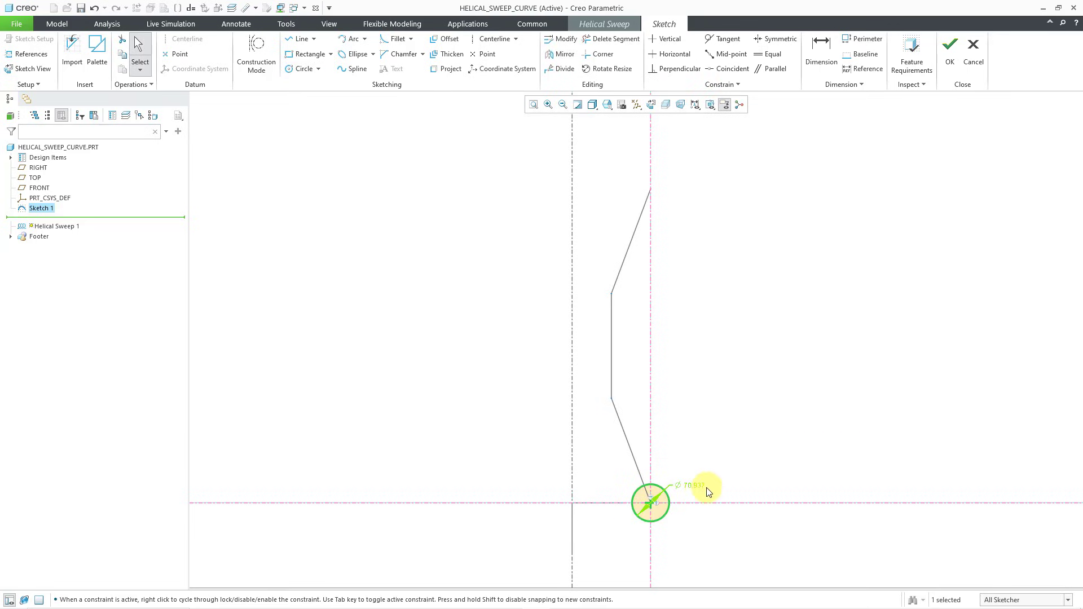
{"action": "double_click", "coordinate": [701, 487]}
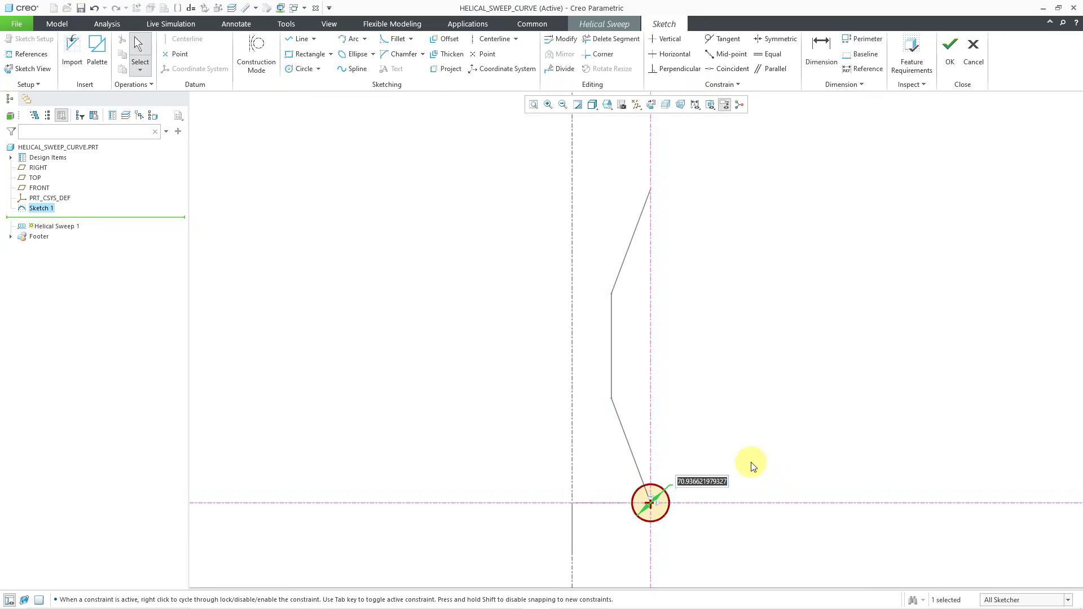
{"action": "type", "text": "20"}
{"action": "key", "text": "Return"}
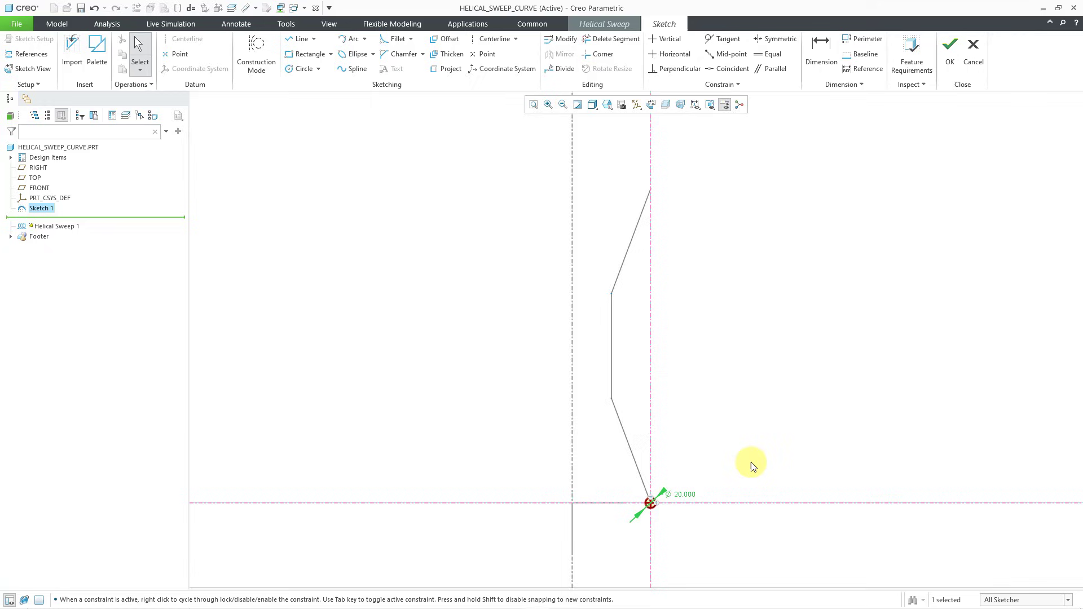
{"action": "right_click", "coordinate": [721, 412]}
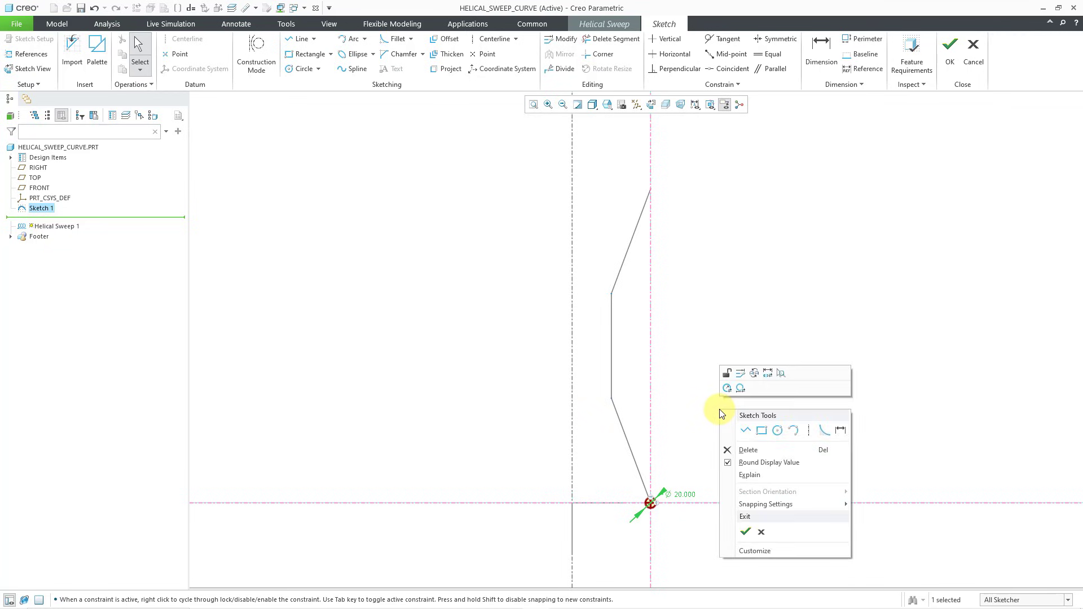
Accept the section sketch and complete Helical Sweep 1 as a solid coil.
{"action": "left_click", "coordinate": [746, 532]}
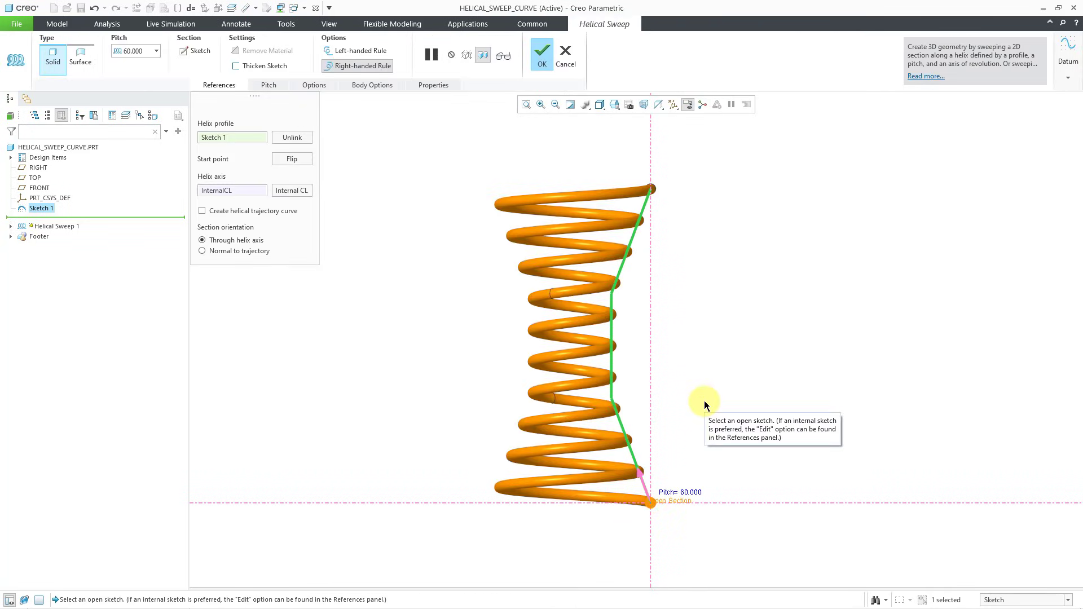
{"action": "scroll", "coordinate": [665, 237], "scroll_direction": "up", "scroll_amount": 1}
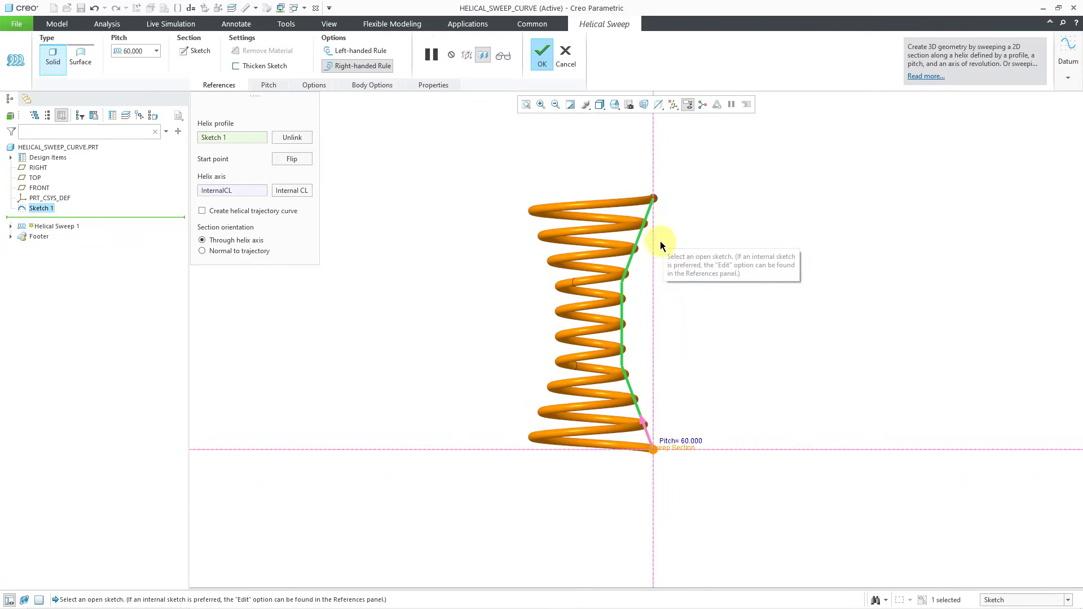
{"action": "middle_click_drag", "start_coordinate": [680, 253], "coordinate": [671, 271]}
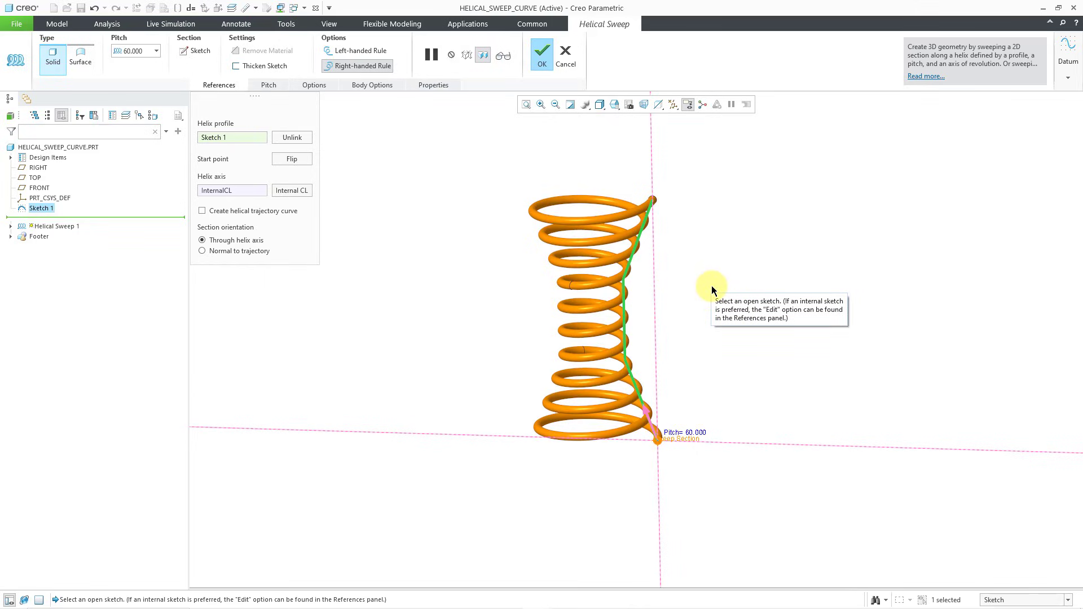
{"action": "middle_click", "coordinate": [712, 287]}
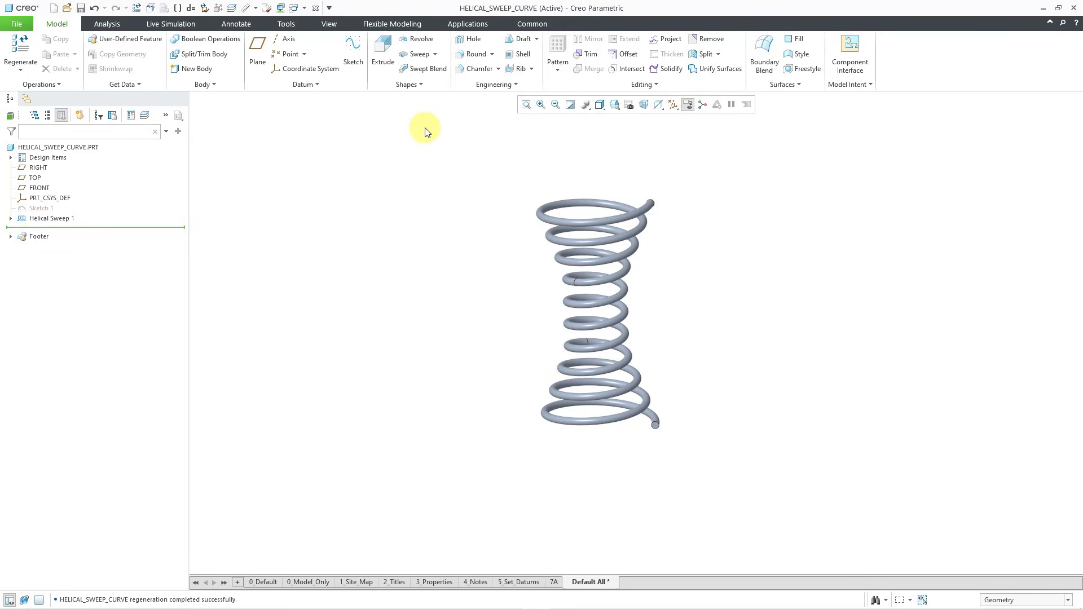
Start a second Helical Sweep using Sketch 1 from the tree as the helix profile.
{"action": "left_click", "coordinate": [436, 55]}
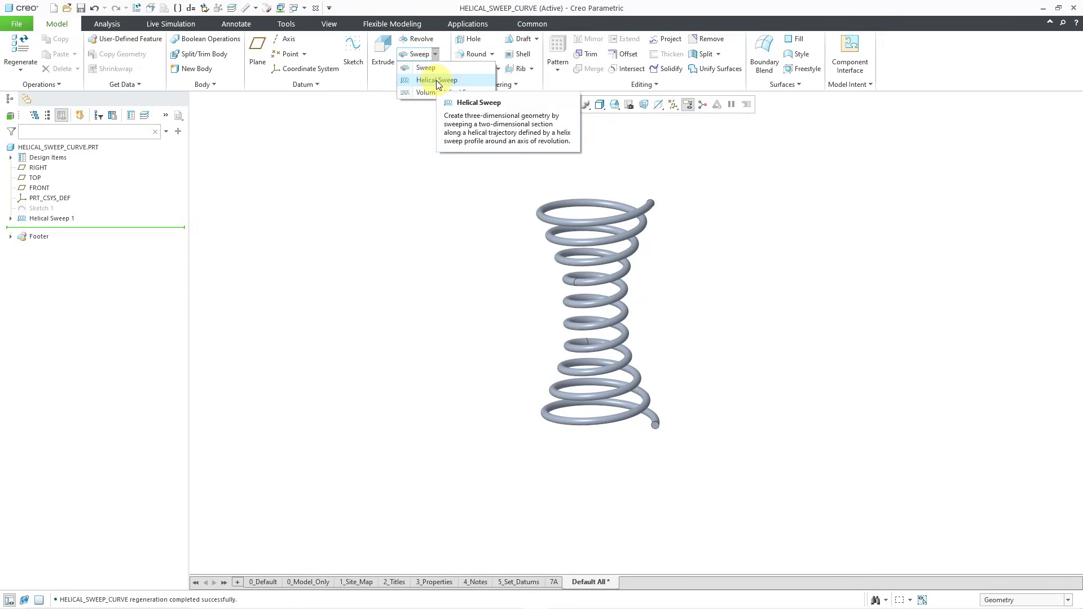
{"action": "left_click", "coordinate": [436, 80]}
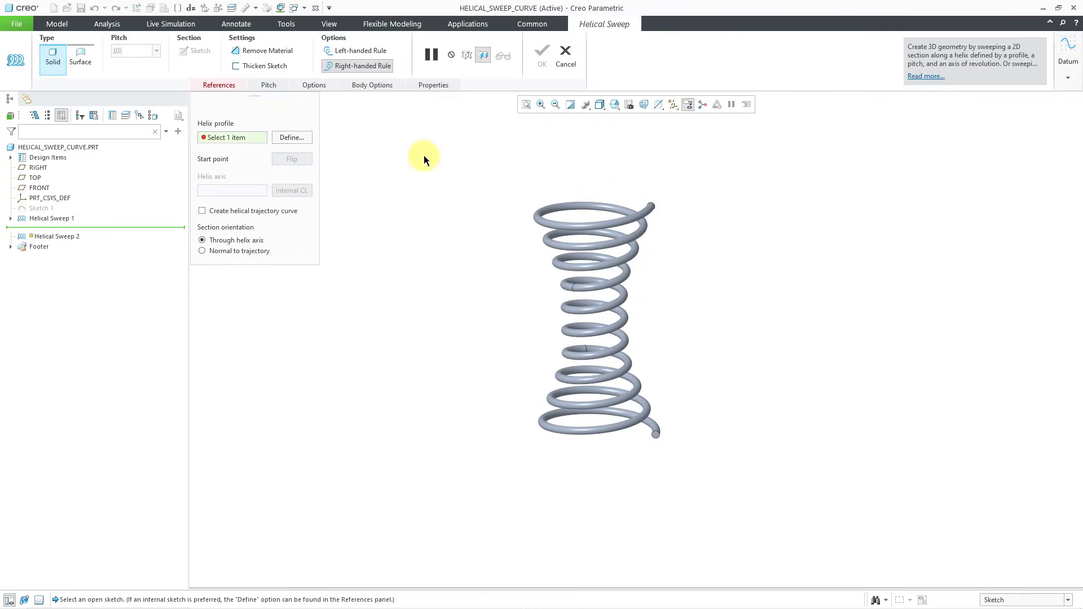
{"action": "left_click", "coordinate": [45, 208]}
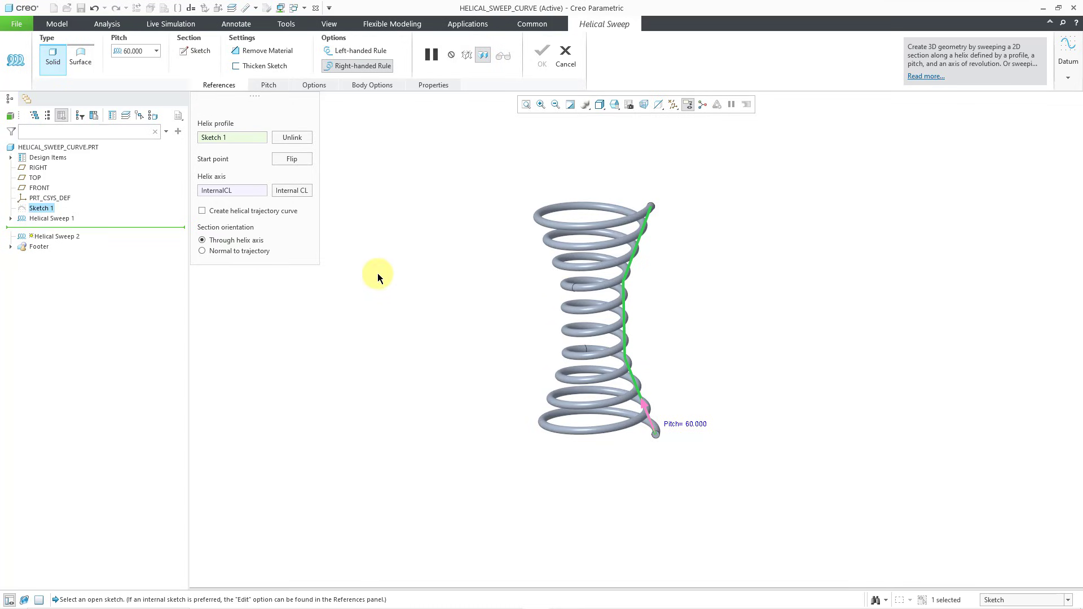
{"action": "right_click", "coordinate": [363, 220]}
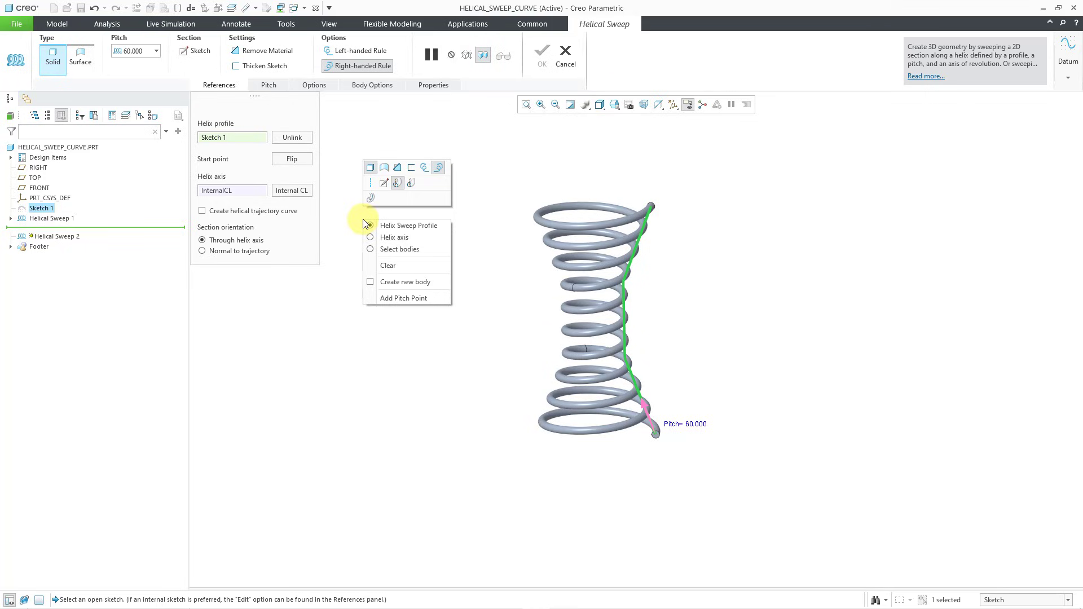
Open the section sketch and draw a horizontal line from the circle's centre.
{"action": "left_click", "coordinate": [383, 183]}
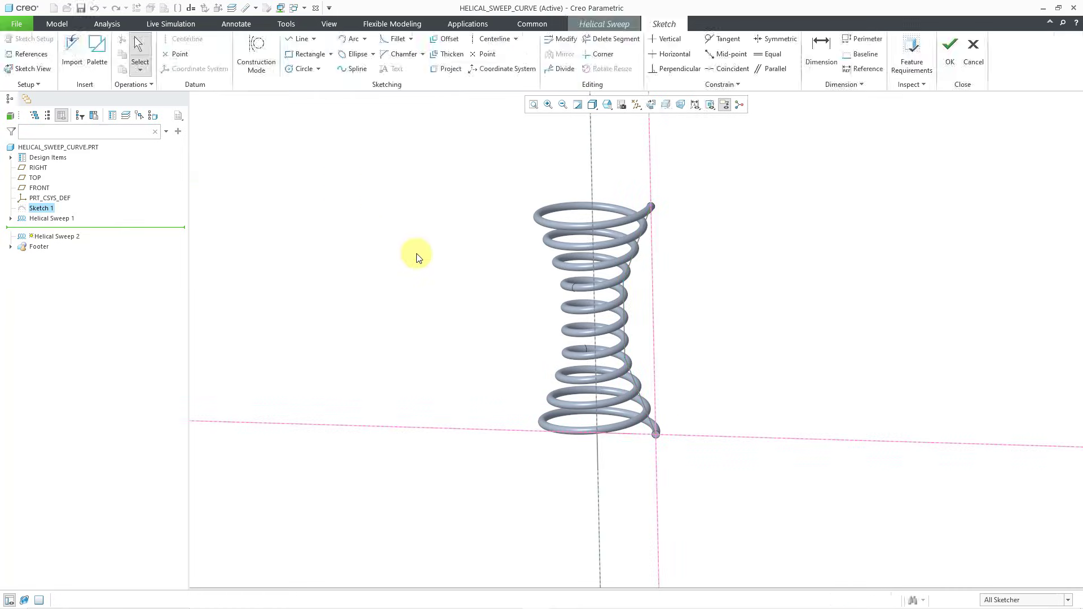
{"action": "scroll", "coordinate": [679, 456], "scroll_direction": "up", "scroll_amount": 5}
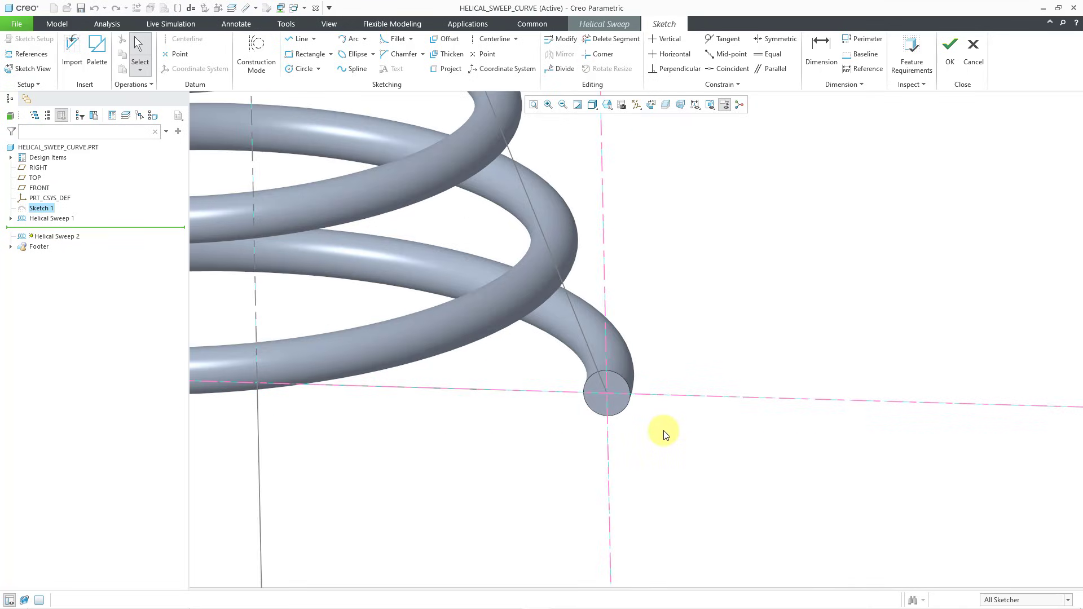
{"action": "right_click", "coordinate": [664, 431]}
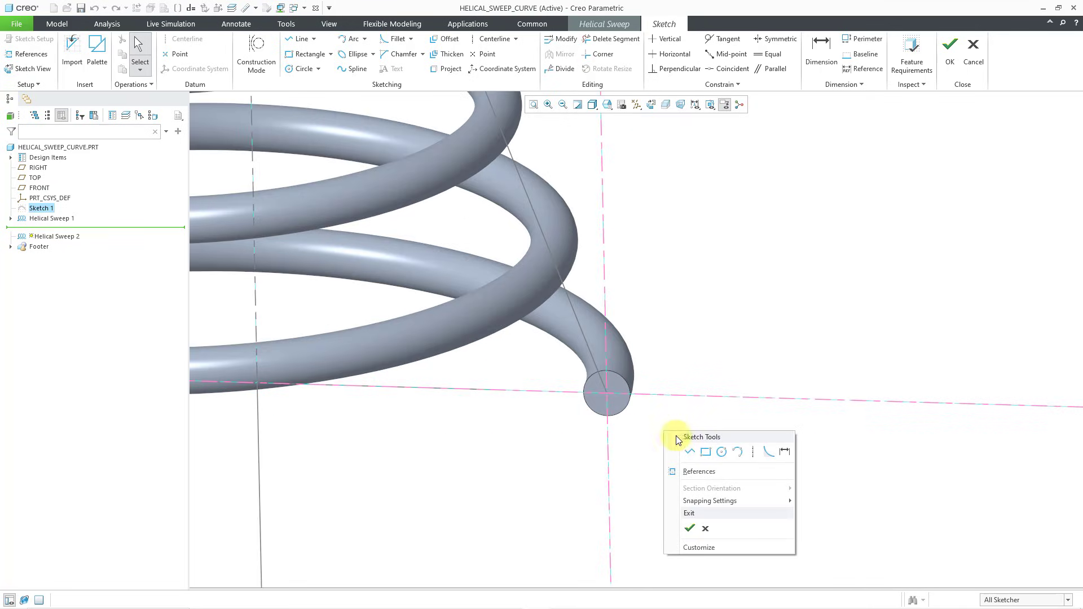
{"action": "left_click", "coordinate": [689, 452]}
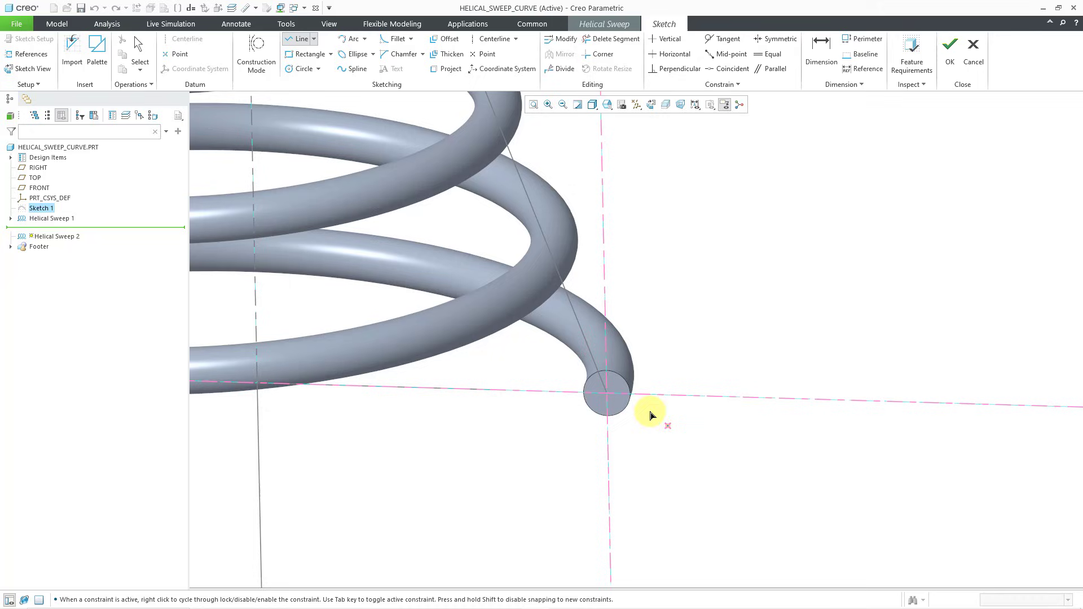
{"action": "left_click", "coordinate": [611, 393]}
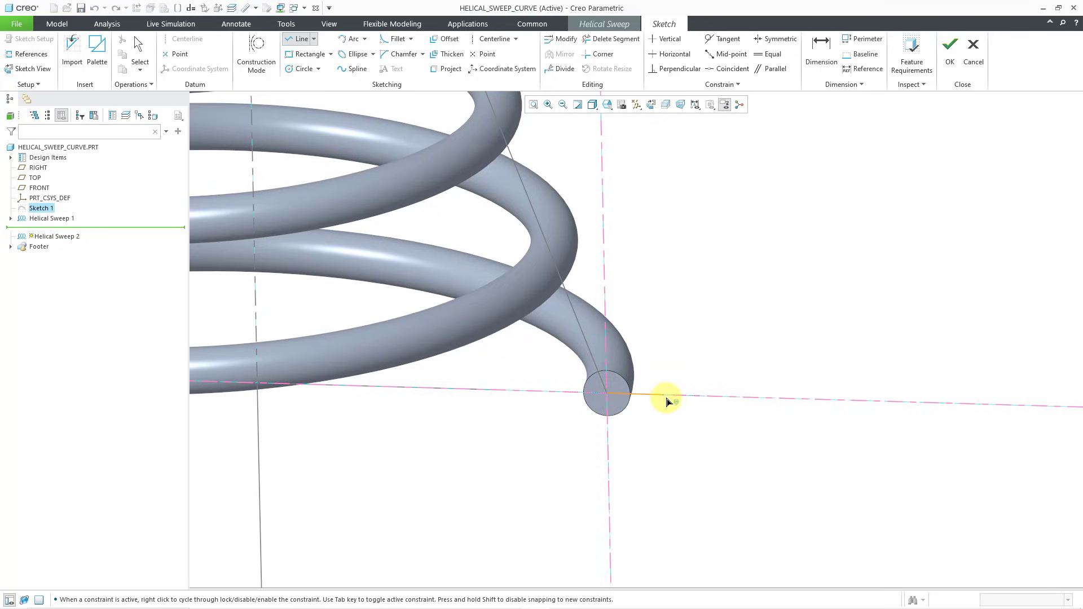
{"action": "left_click", "coordinate": [665, 399]}
{"action": "middle_click", "coordinate": [710, 289]}
{"action": "middle_click", "coordinate": [706, 295]}
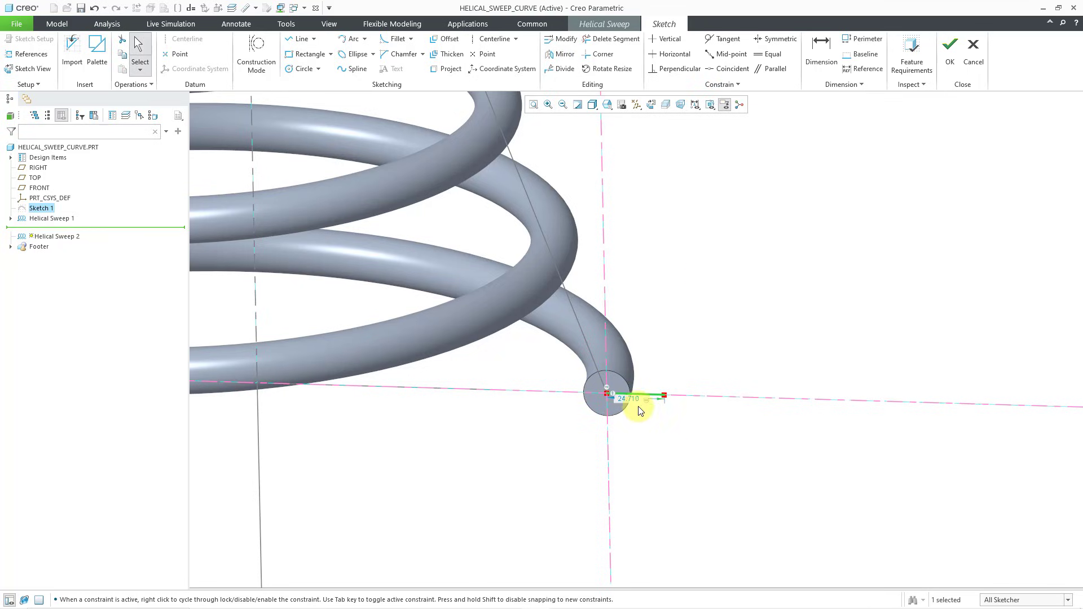
Change the line's length dimension from 24.710 to 20.
{"action": "left_click_drag", "start_coordinate": [632, 400], "coordinate": [715, 426]}
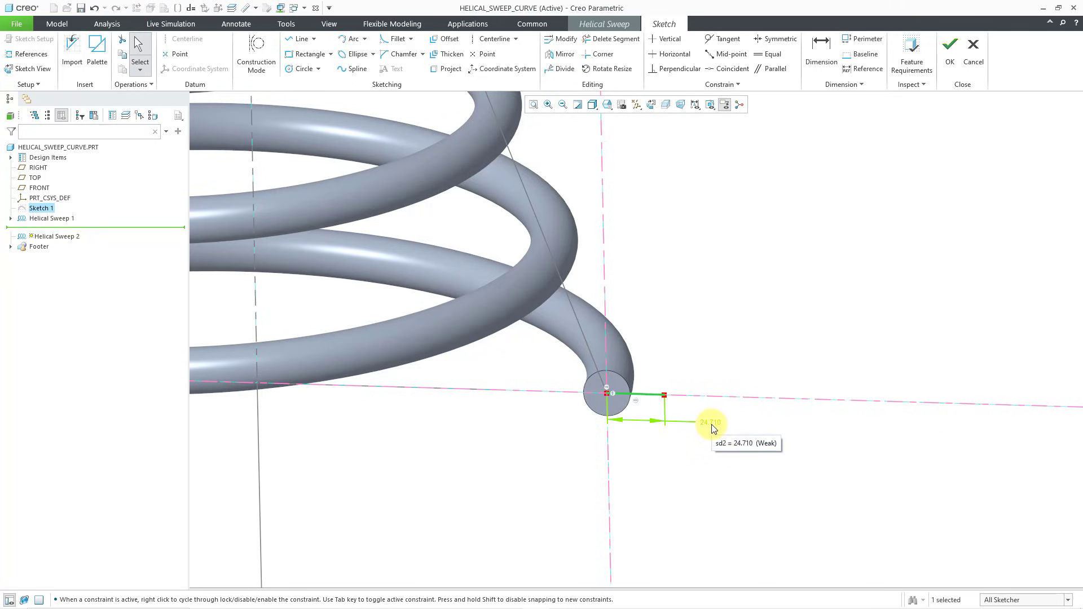
{"action": "double_click", "coordinate": [712, 425]}
{"action": "type", "text": "20"}
{"action": "key", "text": "Return"}
{"action": "right_click", "coordinate": [674, 285]}
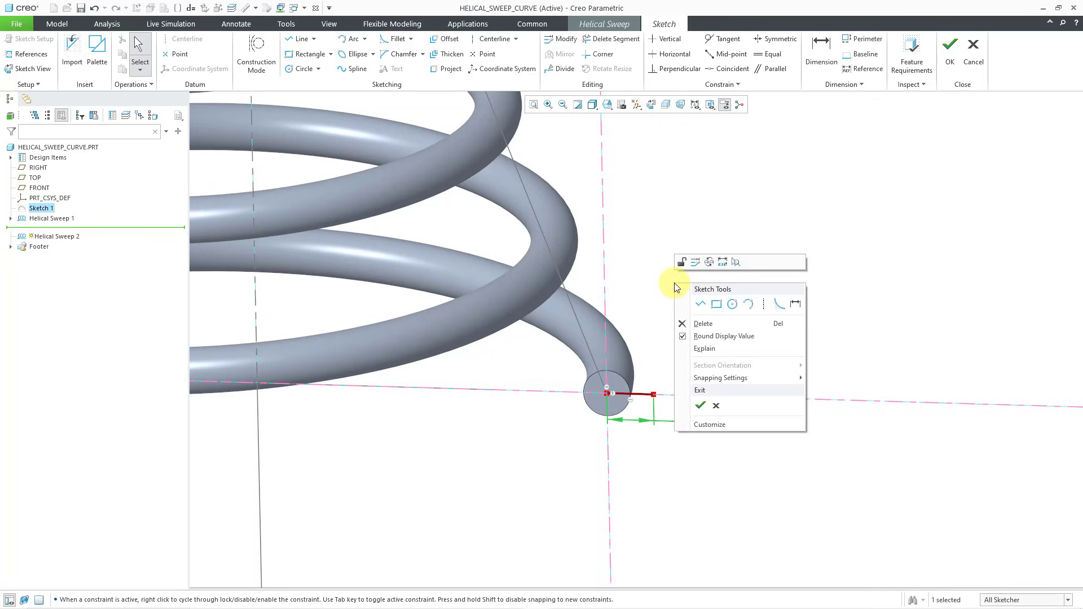
Accept the sketch and finish Helical Sweep 2 as a surface, then clear the selection.
{"action": "left_click", "coordinate": [700, 406]}
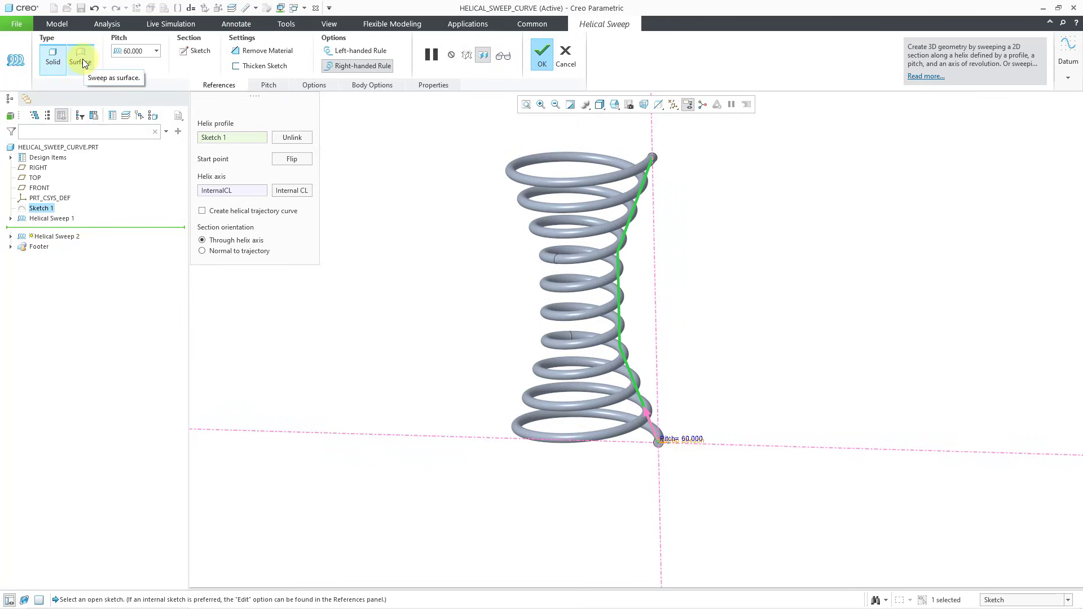
{"action": "left_click", "coordinate": [82, 62]}
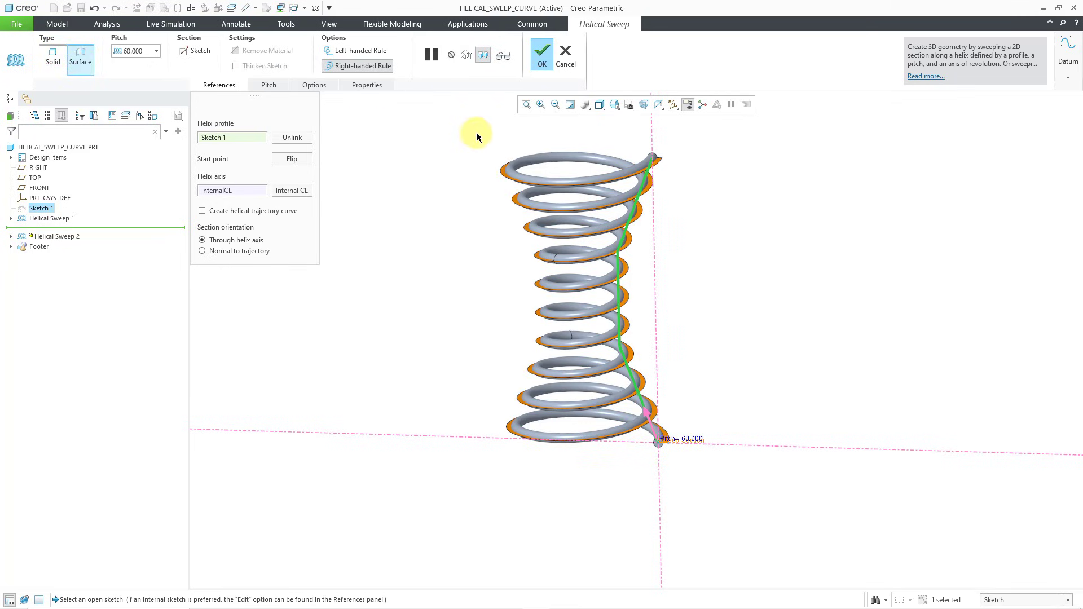
{"action": "left_click", "coordinate": [543, 59]}
{"action": "left_click", "coordinate": [446, 172]}
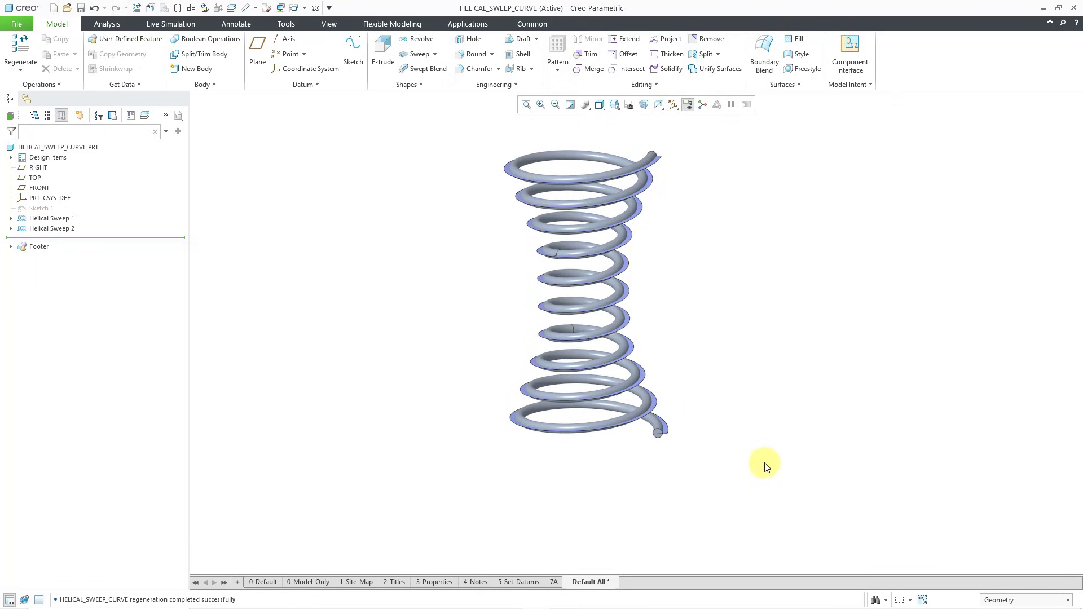
With the filter set to Edge, select the ribbon's full From-to boundary edge loop.
{"action": "left_click", "coordinate": [1019, 602]}
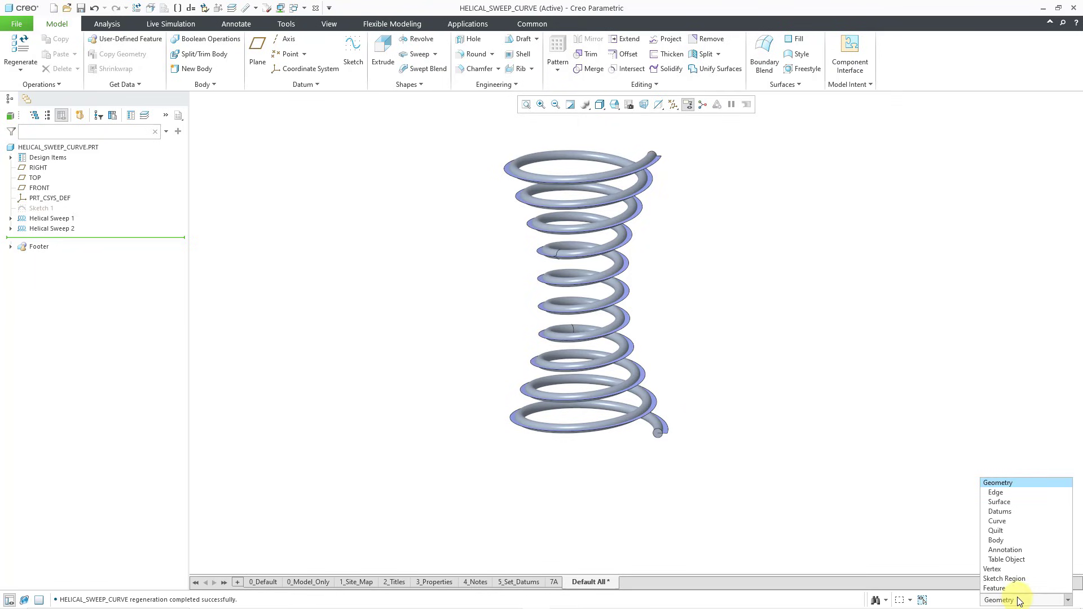
{"action": "left_click", "coordinate": [1019, 493]}
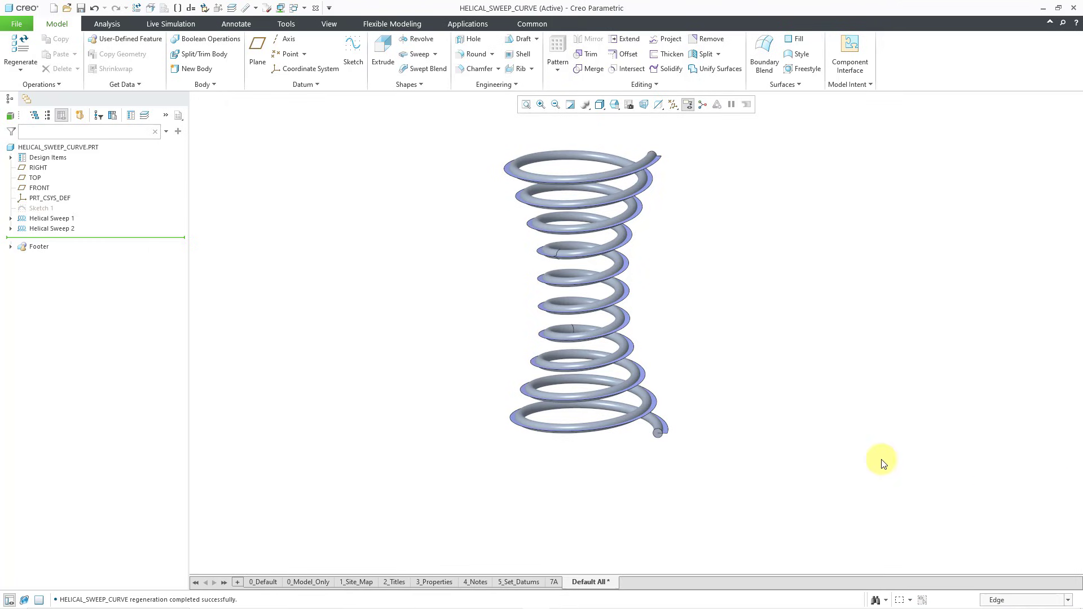
{"action": "left_click", "coordinate": [658, 425]}
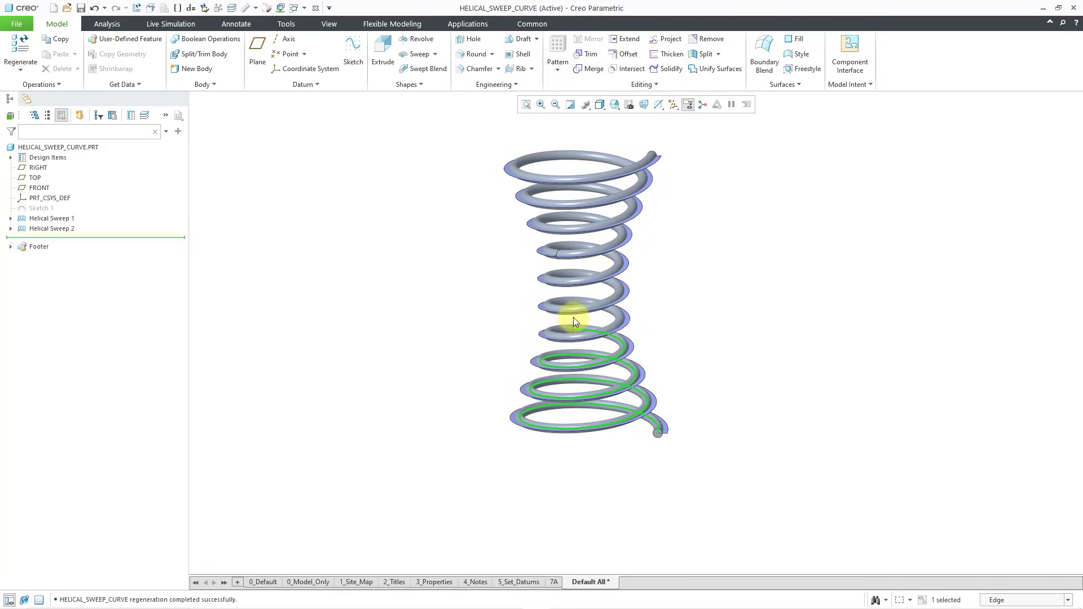
{"action": "left_click", "coordinate": [588, 256]}
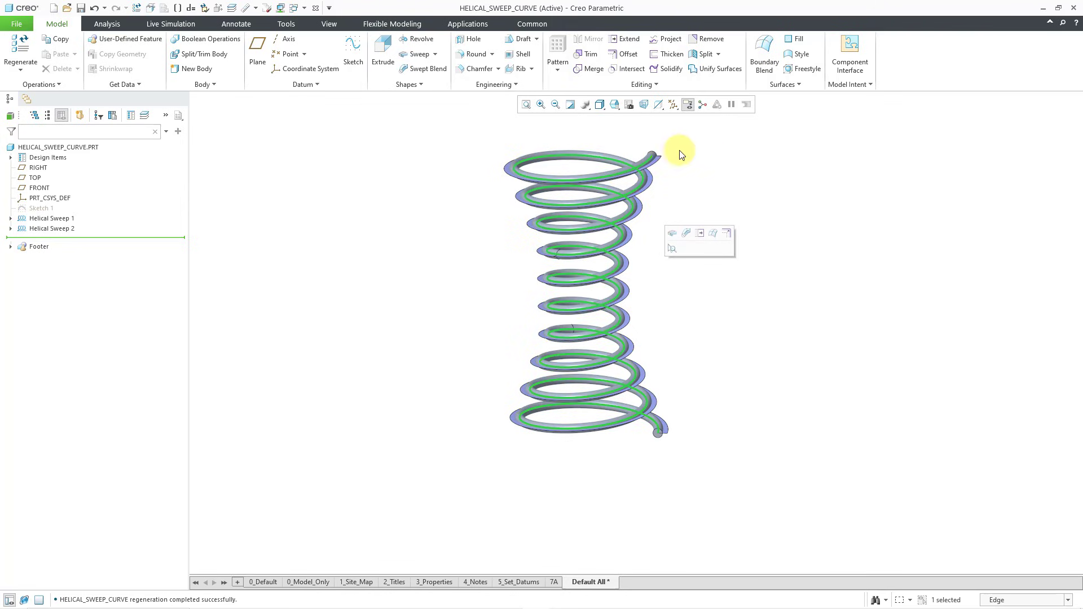
{"action": "scroll", "coordinate": [607, 127], "scroll_direction": "up", "scroll_amount": 2}
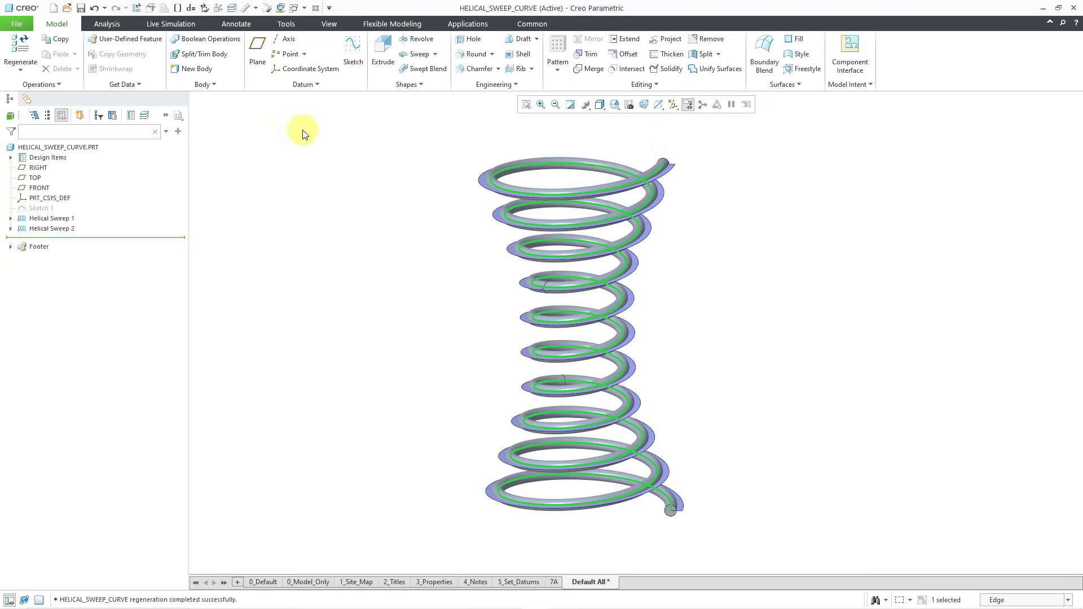
Copy and paste the selected edge chain as a composite curve, Copy 1.
{"action": "left_click", "coordinate": [59, 42]}
{"action": "left_click", "coordinate": [57, 55]}
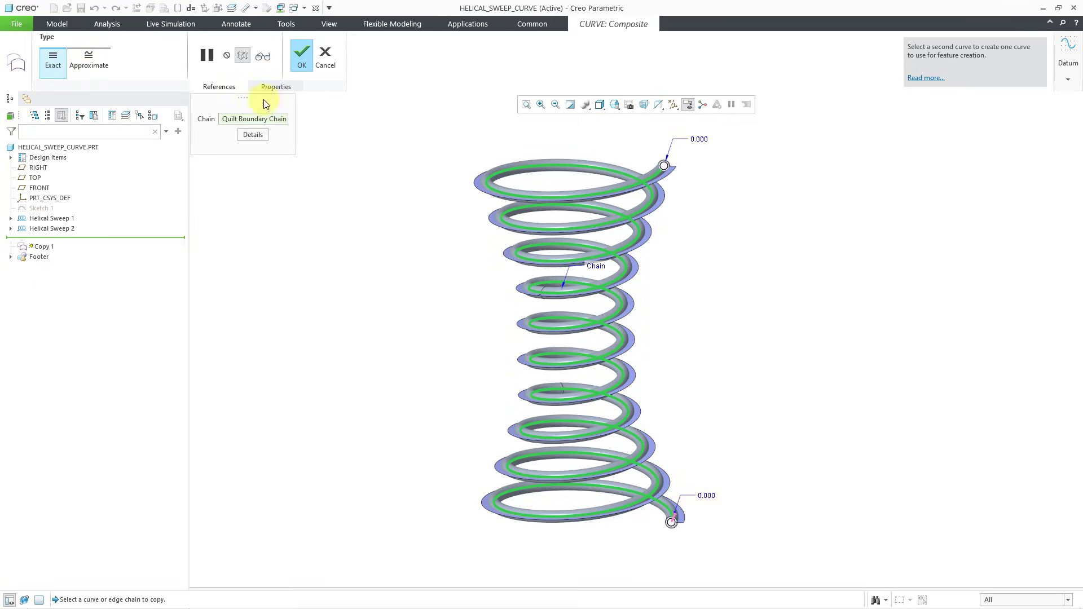
{"action": "left_click", "coordinate": [301, 60]}
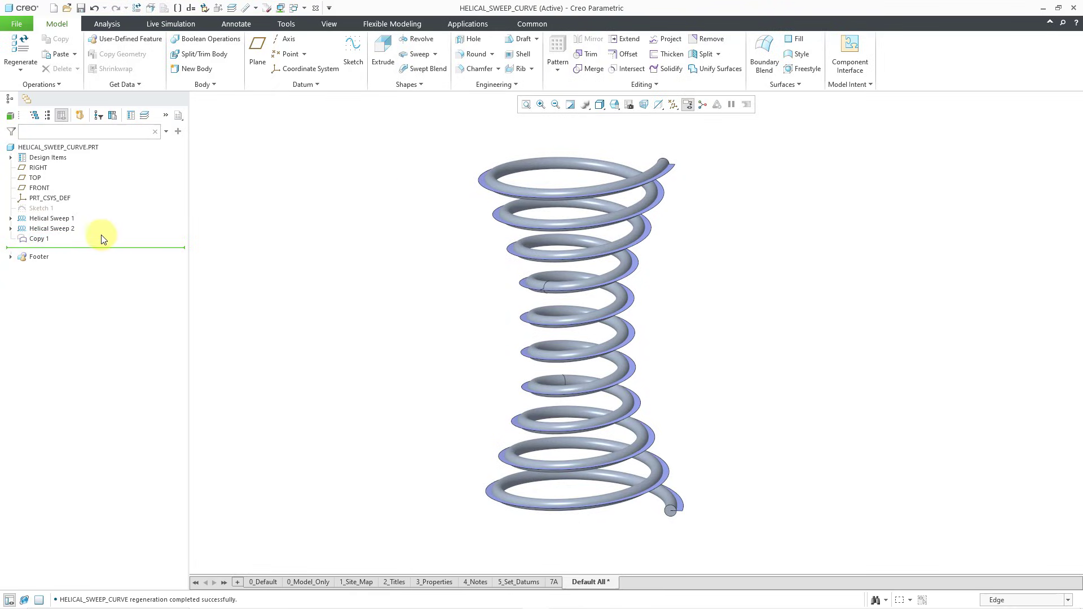
Hide the Helical Sweep 2 surface and make Body 1 transparent.
{"action": "left_click", "coordinate": [62, 228]}
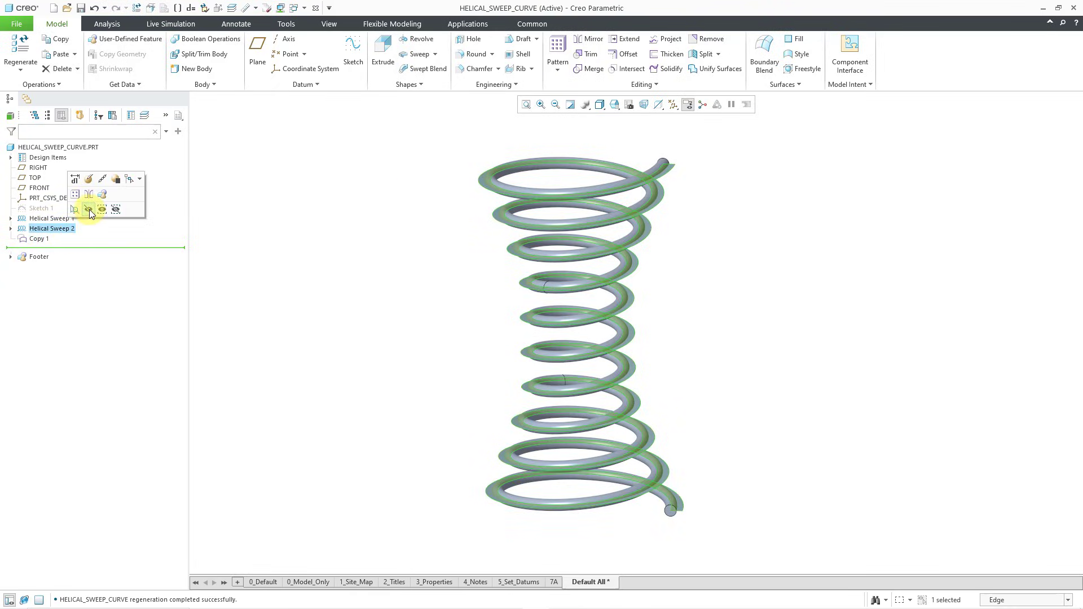
{"action": "left_click", "coordinate": [89, 211]}
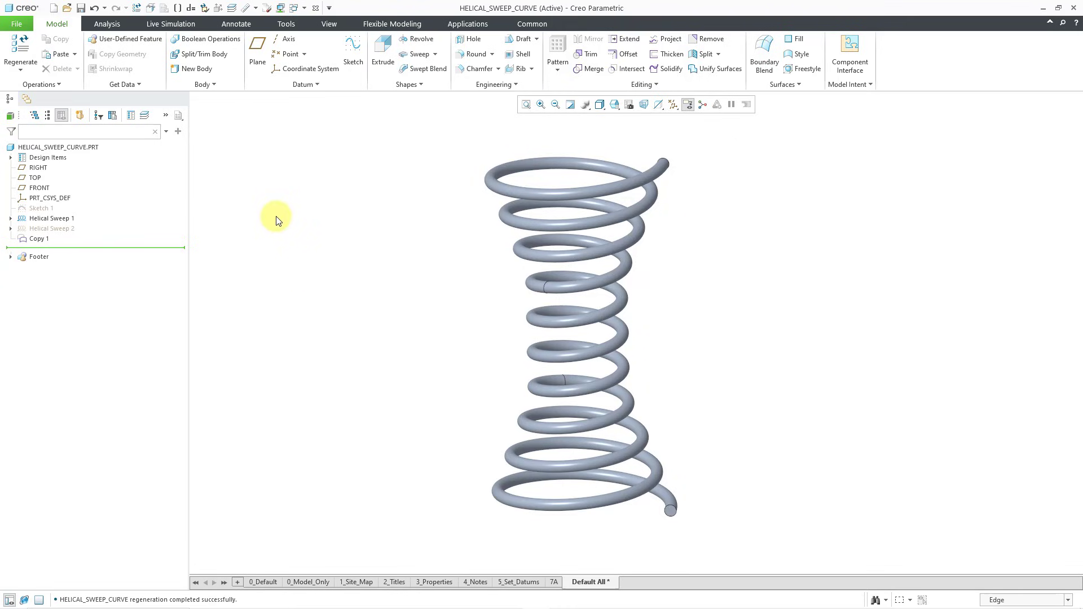
{"action": "left_click", "coordinate": [11, 157]}
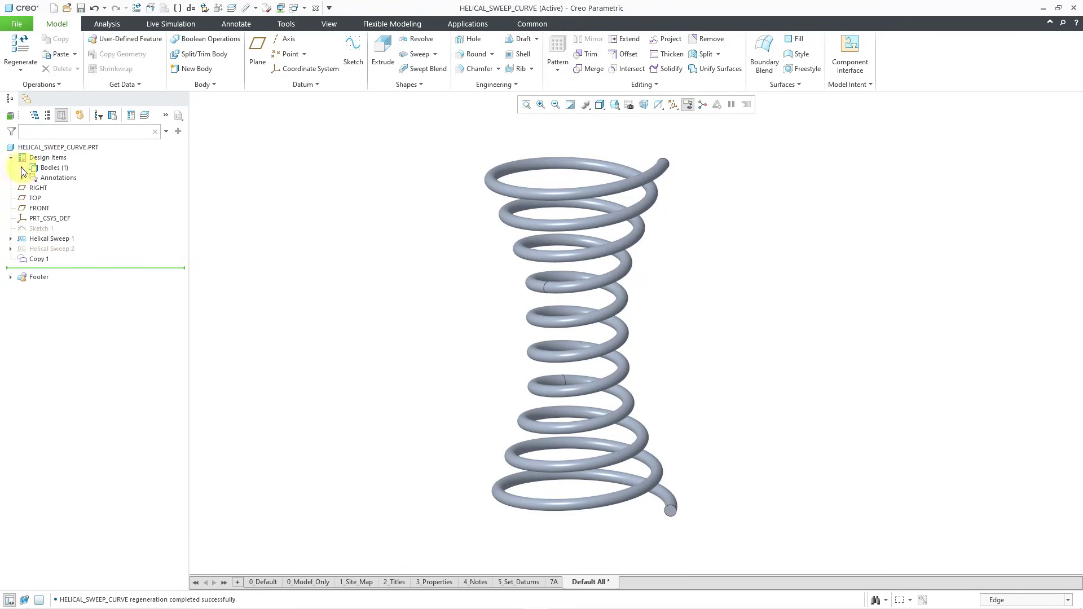
{"action": "left_click", "coordinate": [21, 168]}
{"action": "left_click", "coordinate": [61, 177]}
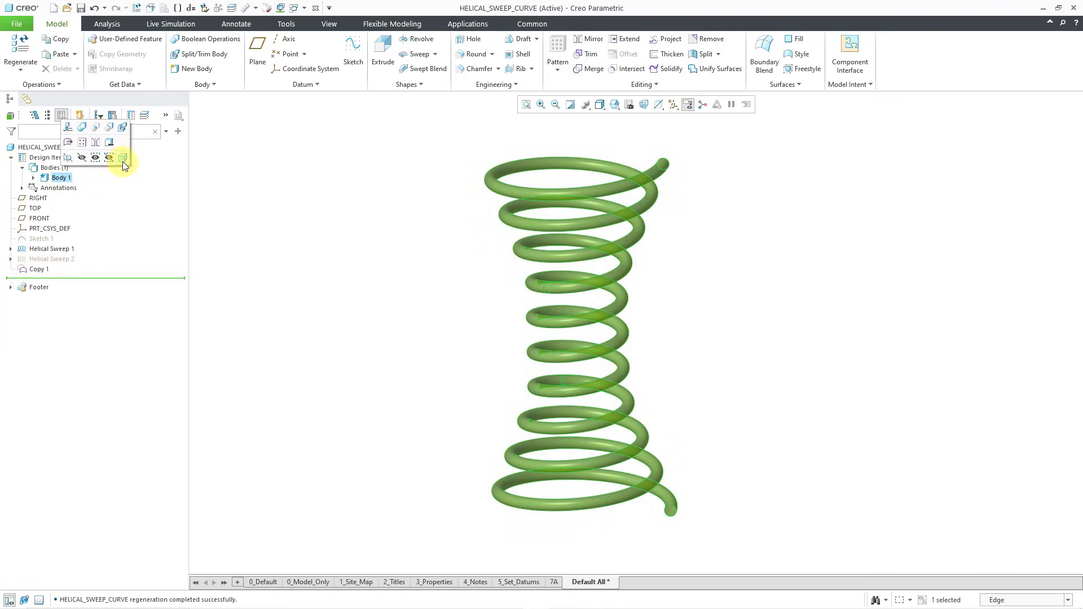
{"action": "left_click", "coordinate": [123, 159]}
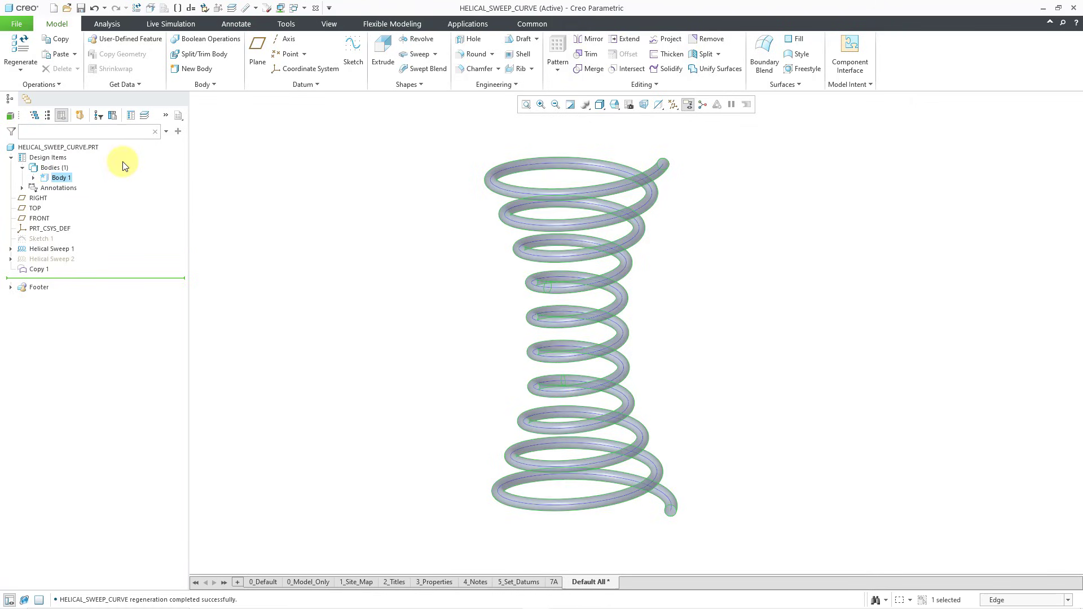
{"action": "middle_click_drag", "start_coordinate": [386, 215], "coordinate": [383, 214]}
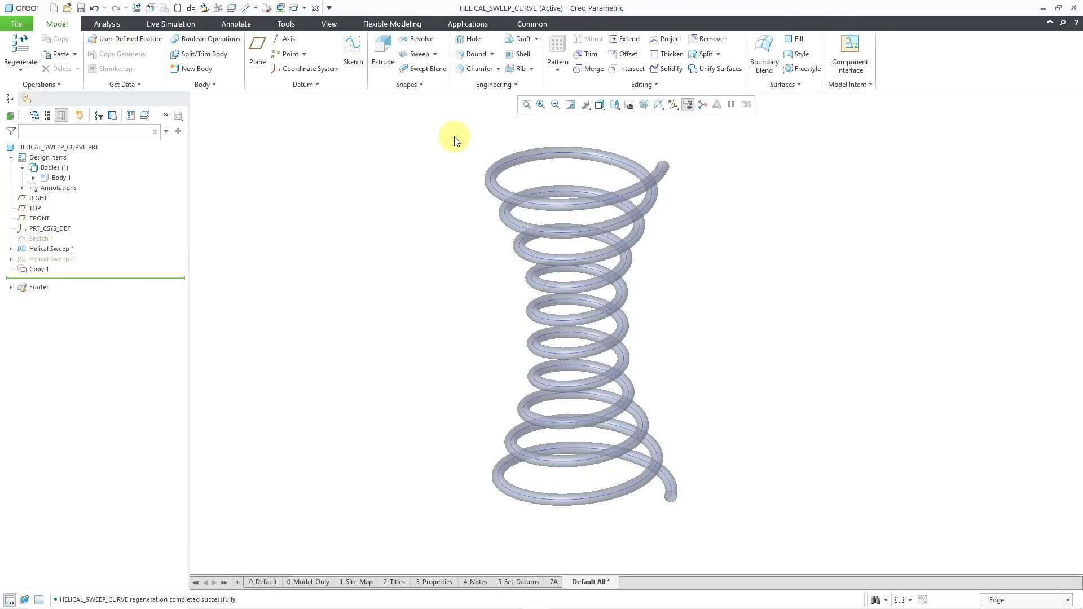
Switch the selection filter to Geometry and select the copied curve Copy 1 inside the spring.
{"action": "left_click", "coordinate": [1018, 600]}
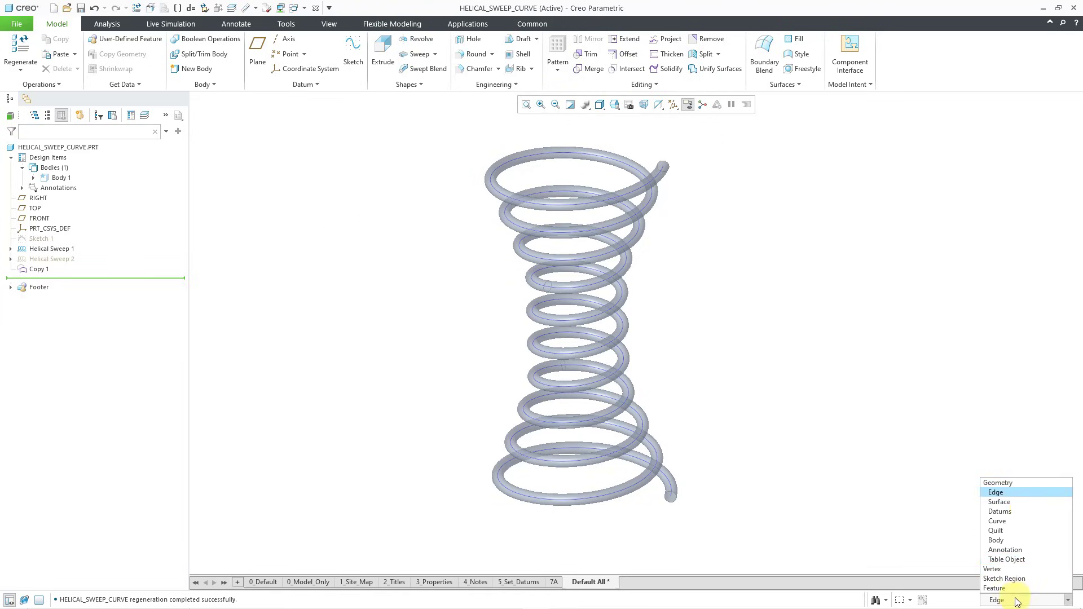
{"action": "left_click", "coordinate": [1020, 483]}
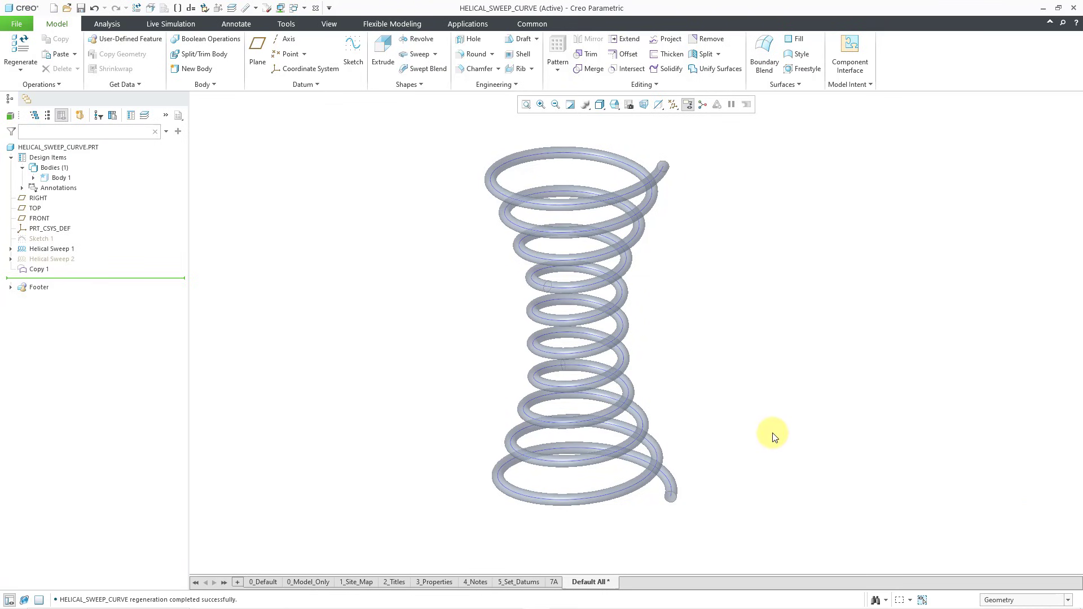
{"action": "right_click", "coordinate": [665, 479]}
{"action": "left_click", "coordinate": [665, 479]}
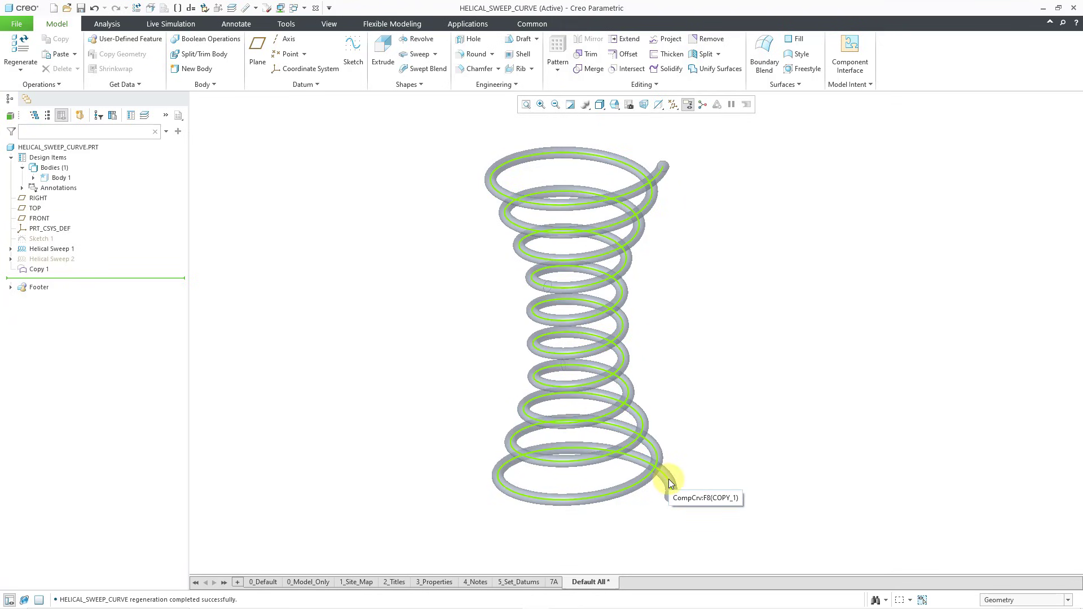
{"action": "left_click", "coordinate": [669, 479]}
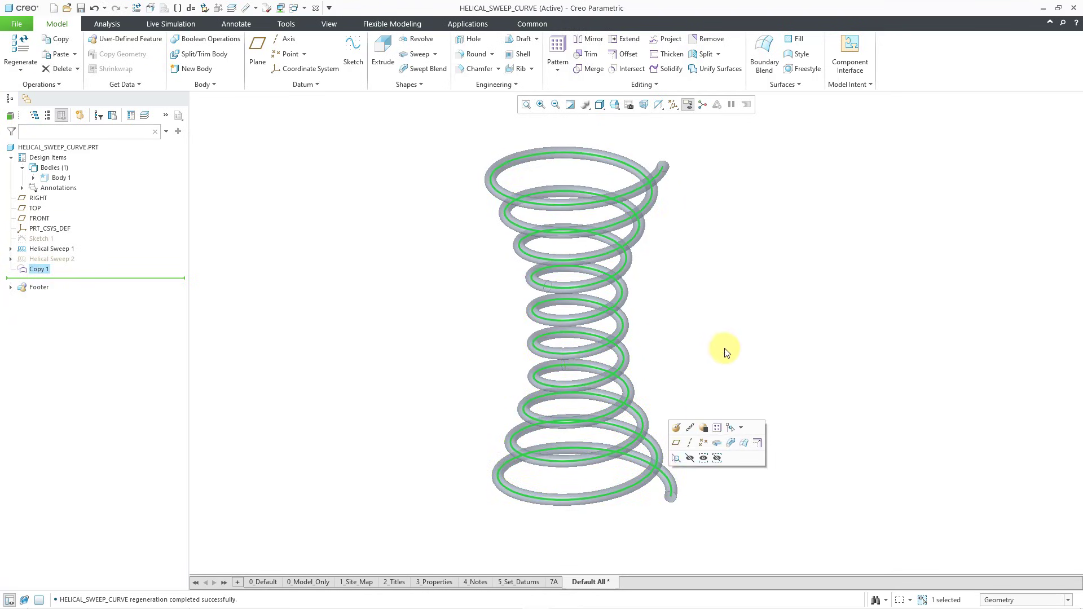
Set the Copy 1 curve's line style colour to red.
{"action": "right_click", "coordinate": [733, 310]}
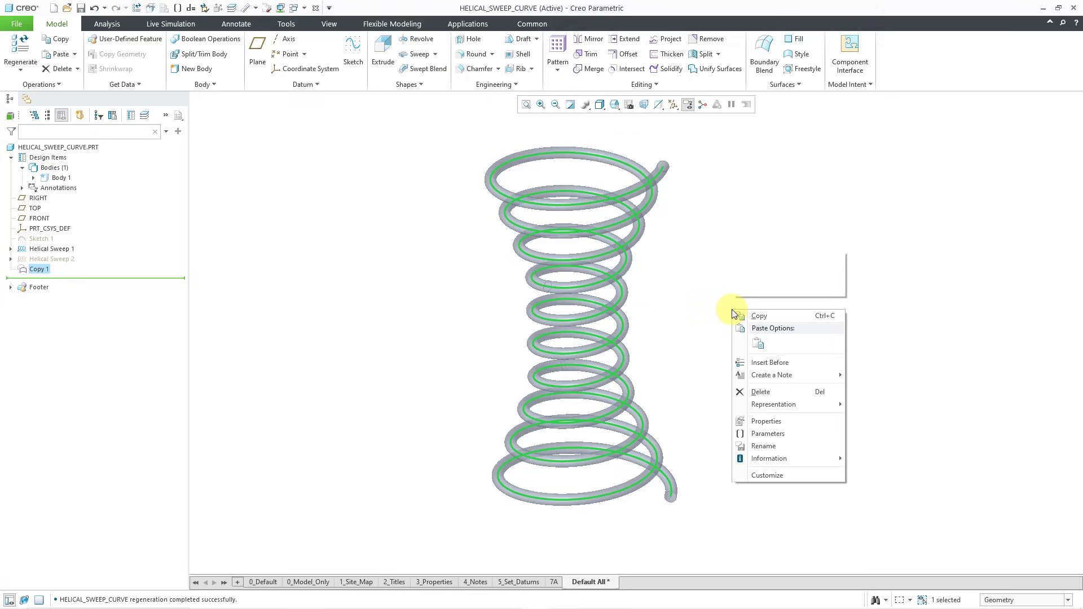
{"action": "left_click", "coordinate": [767, 421]}
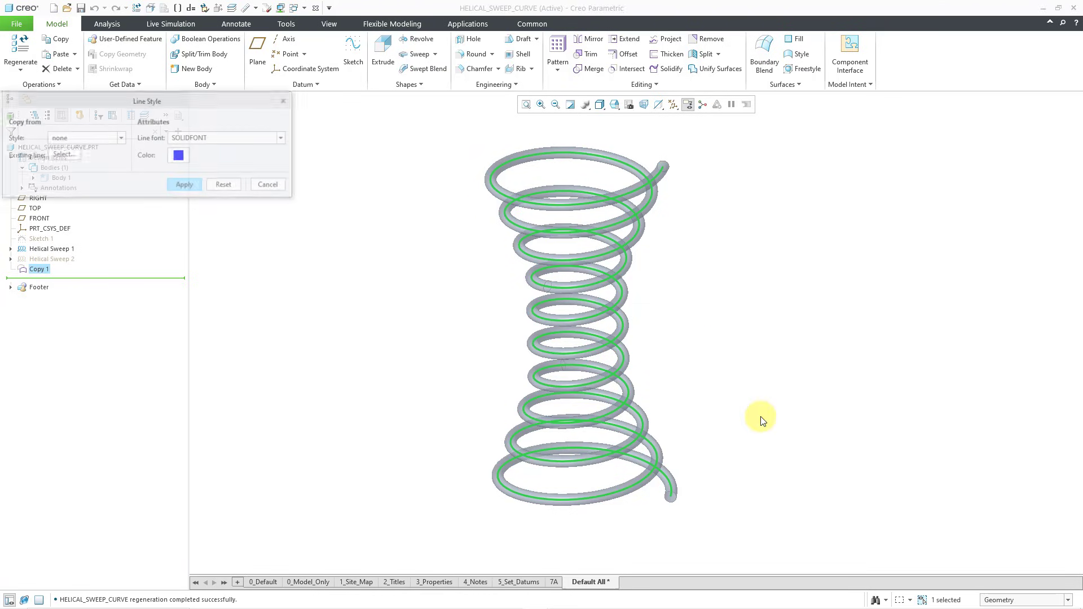
{"action": "left_click", "coordinate": [180, 155]}
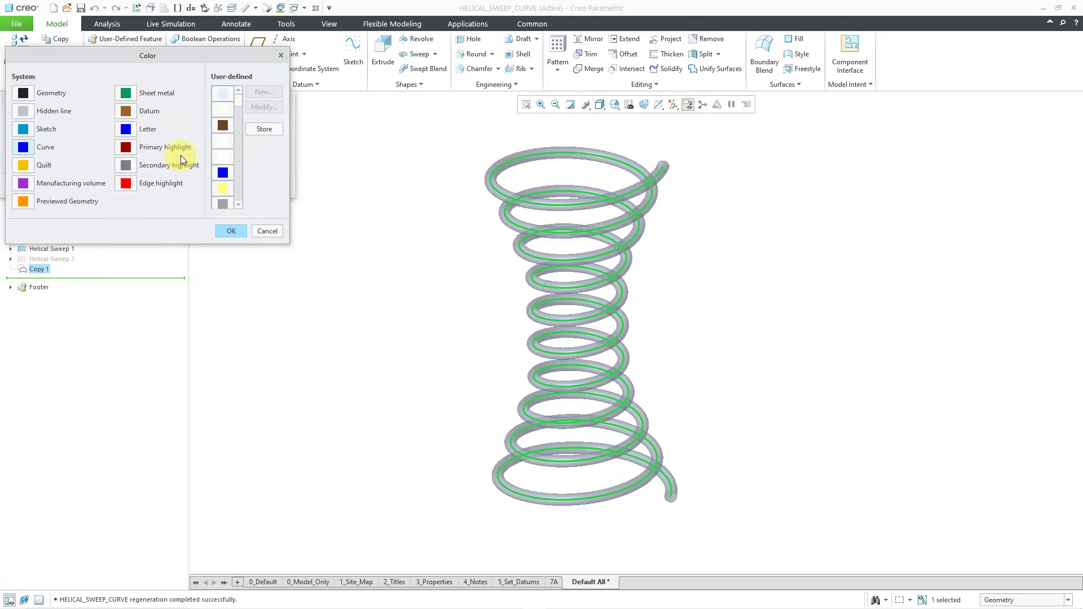
{"action": "left_click", "coordinate": [228, 233]}
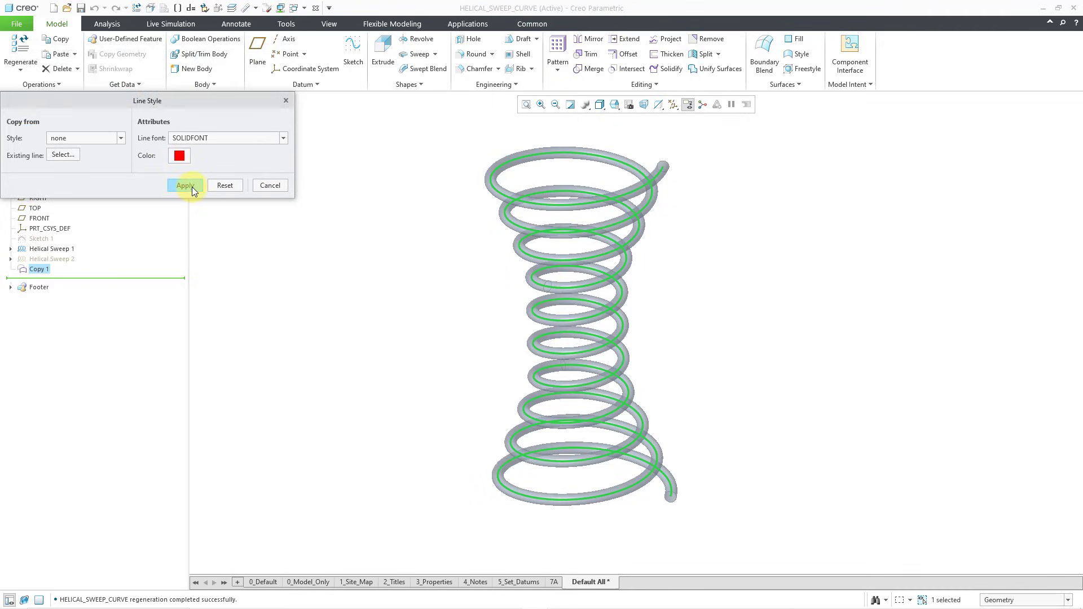